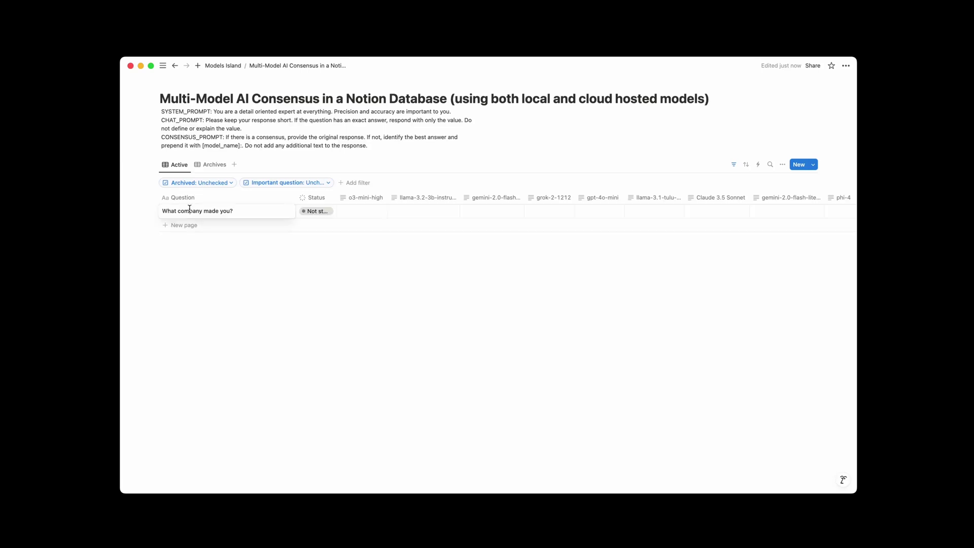
# - Set the 'What company made you?' row's Status to Ready so the models answer it
pyautogui.press('Right')
pyautogui.press('Return')
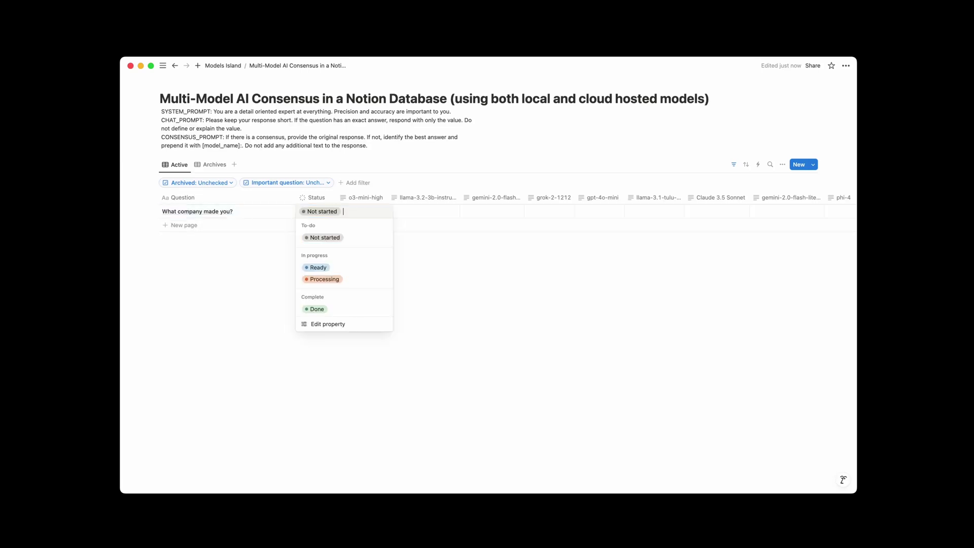
pyautogui.click(318, 268)
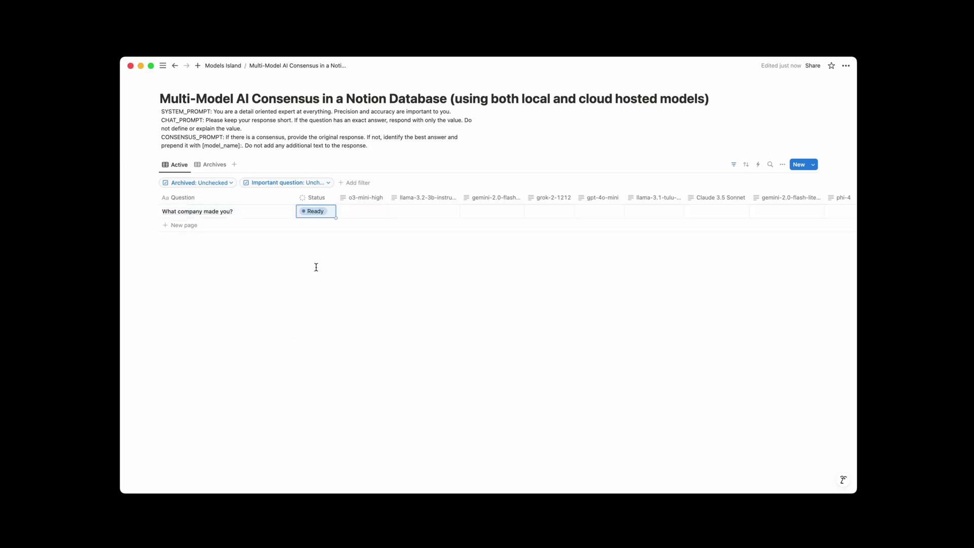
pyautogui.click(400, 319)
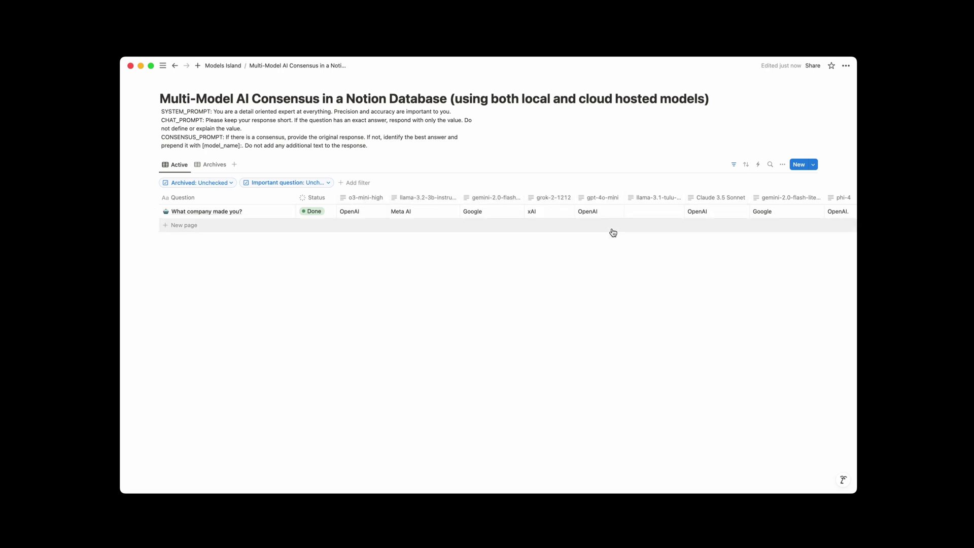
# - Add a 'What is the latest date you are aware of?' row with Status Ready and check its date answers
pyautogui.click(186, 229)
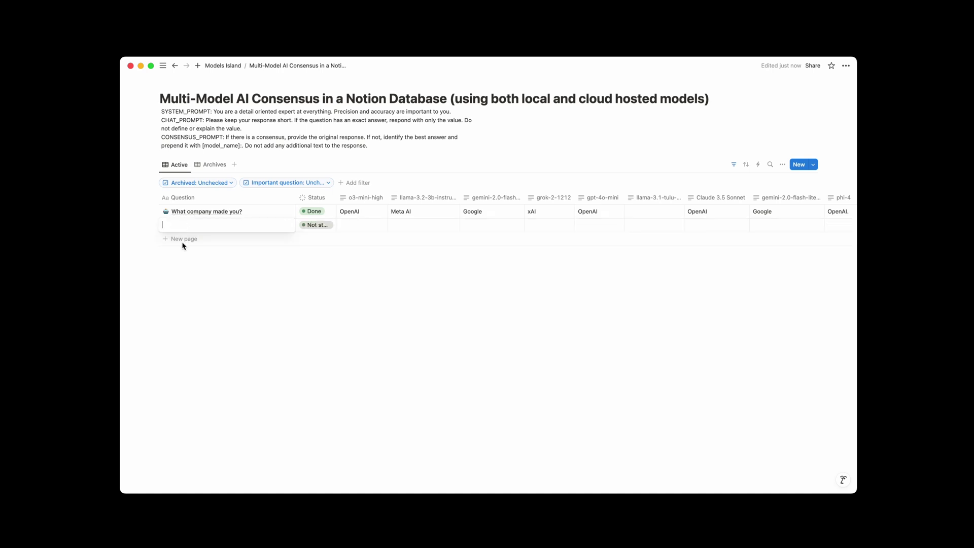
pyautogui.write('What is the latest date you are aware of?')
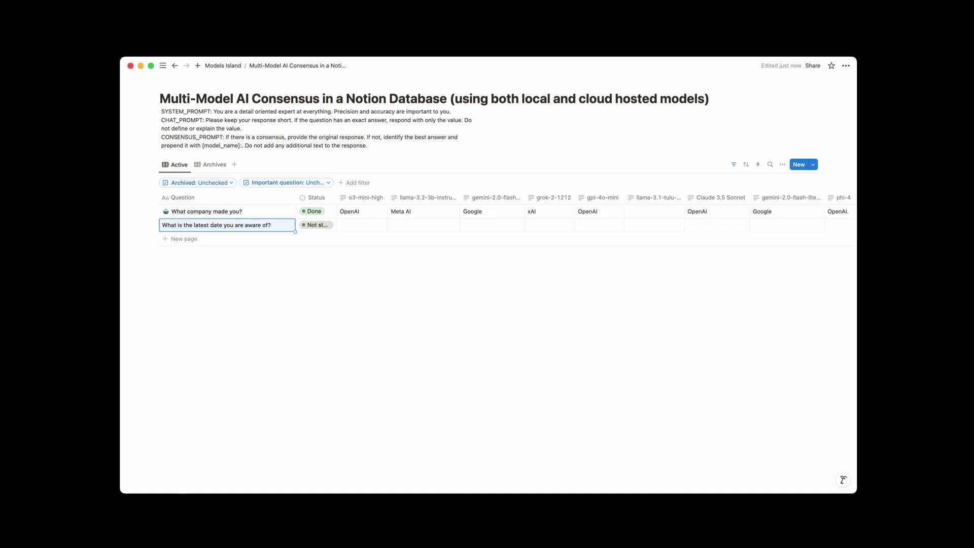
pyautogui.press('Tab')
pyautogui.press('Down')
pyautogui.press('Down')
pyautogui.press('Up')
pyautogui.press('Return')
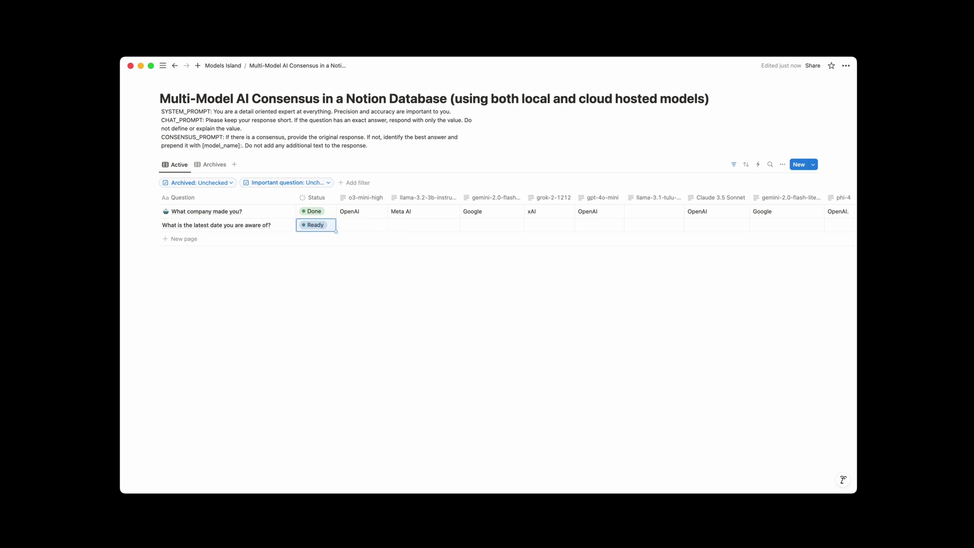
pyautogui.click(405, 314)
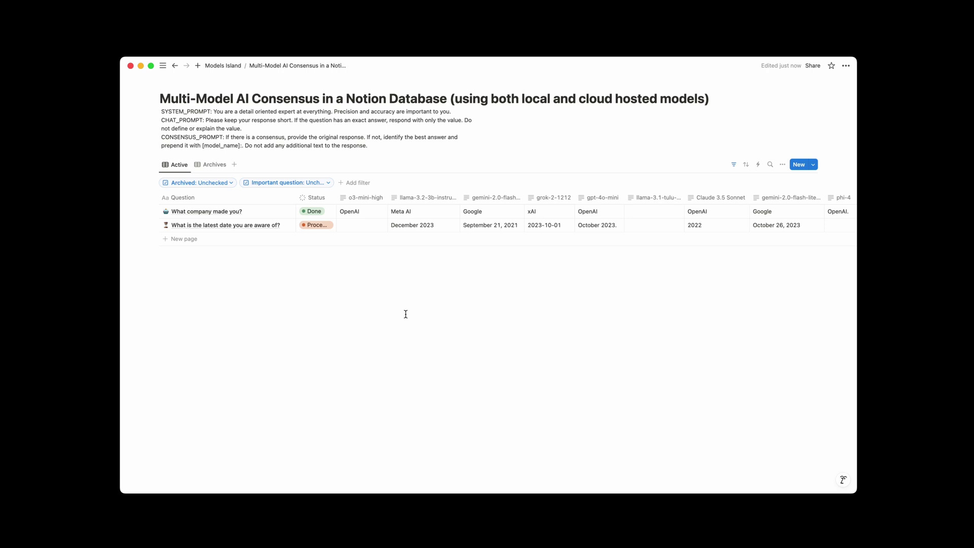
pyautogui.hscroll(5, 471, 238)
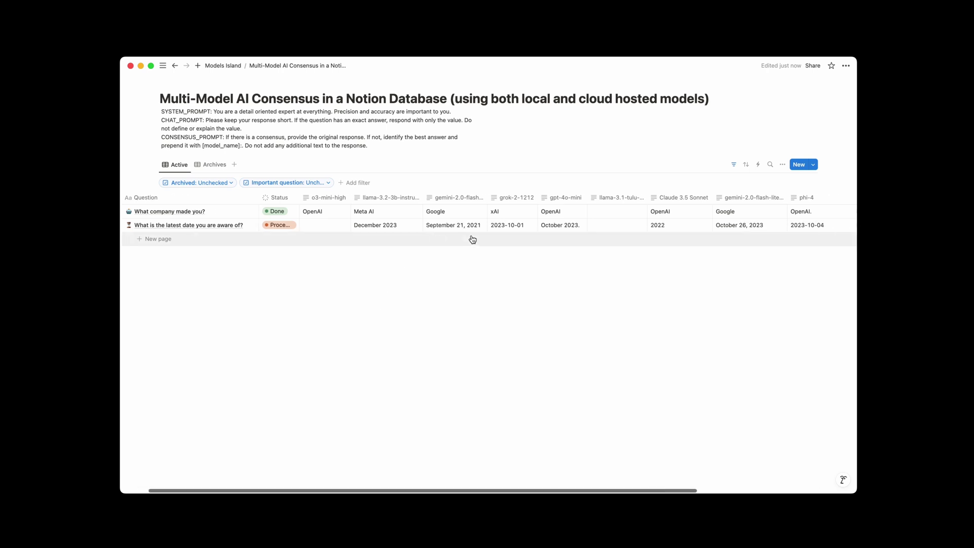
pyautogui.hscroll(-4, 472, 239)
pyautogui.hscroll(-1, 472, 239)
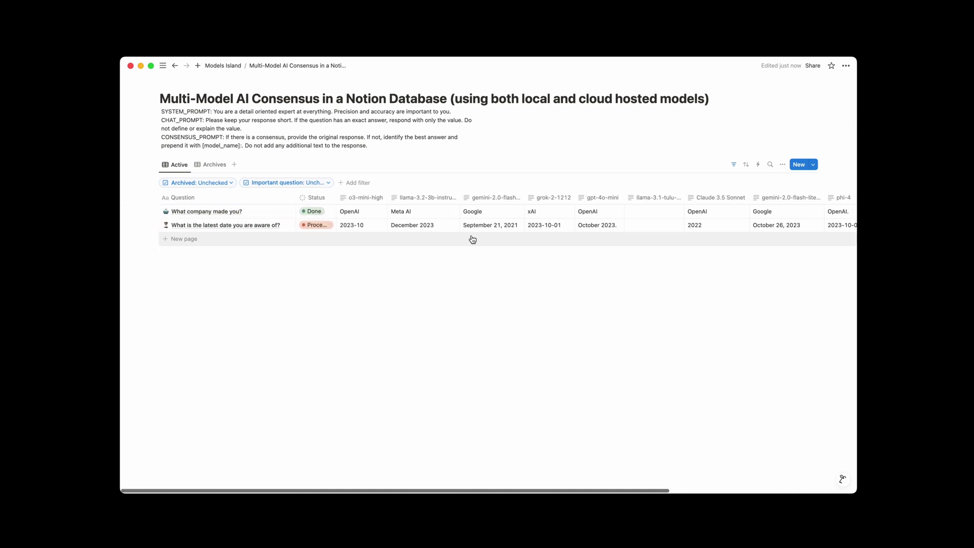
pyautogui.hscroll(5, 473, 239)
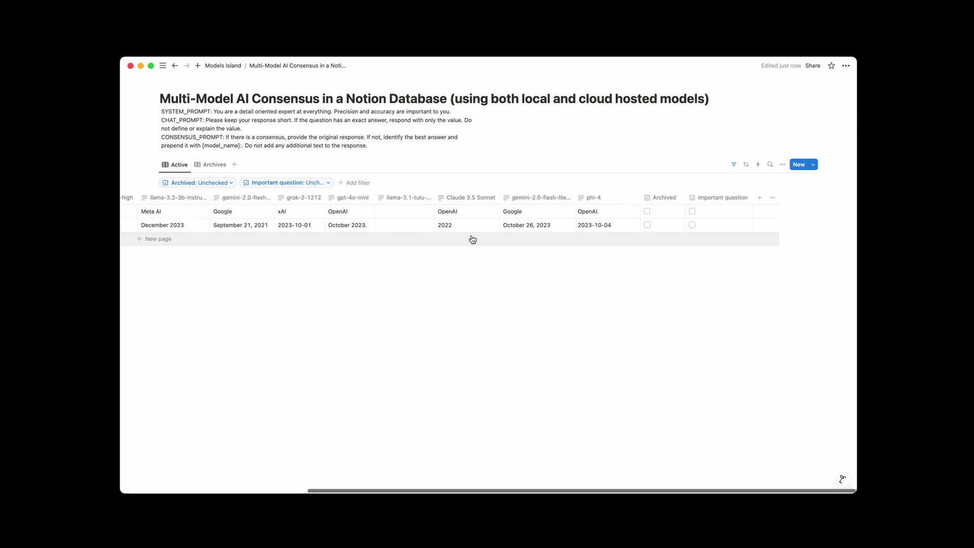
# - Add a new database property named Claude 3.7 Sonnet
pyautogui.click(757, 198)
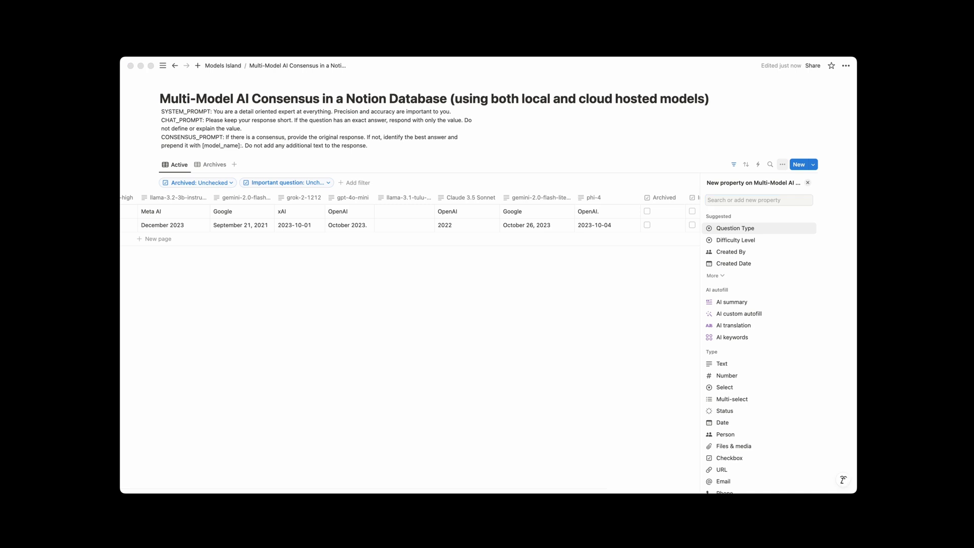
pyautogui.click(758, 199)
pyautogui.write('Claude 3.7 Sonnet')
pyautogui.click(750, 229)
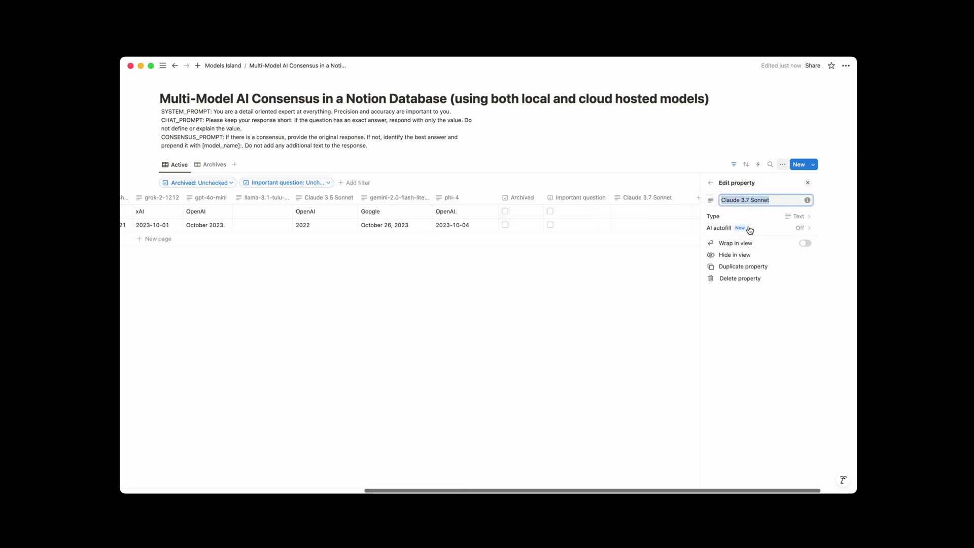
pyautogui.click(808, 183)
# - Move the Claude 3.7 Sonnet column to sit right after Status
pyautogui.moveTo(718, 202); pyautogui.dragTo(287, 210)
pyautogui.hscroll(-10, 287, 210)
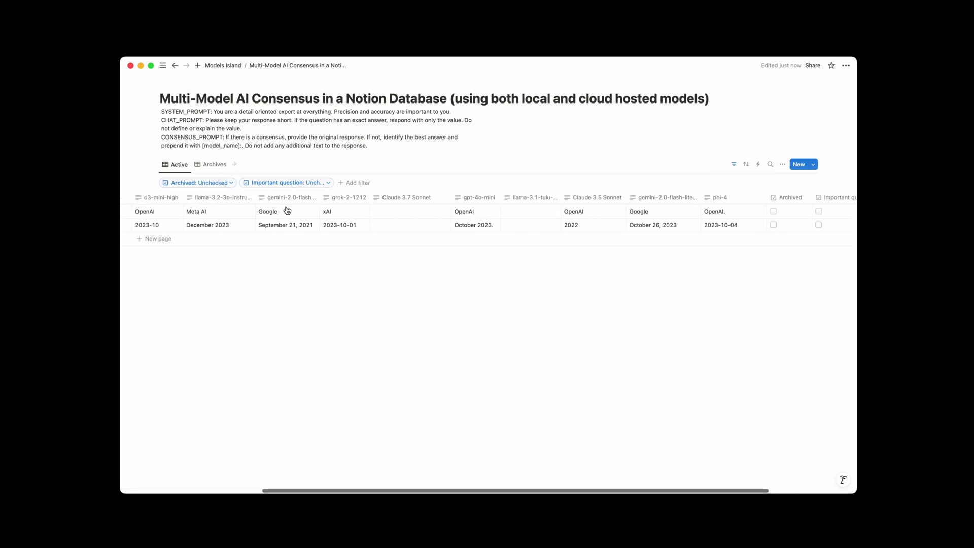
pyautogui.moveTo(617, 199); pyautogui.dragTo(350, 194)
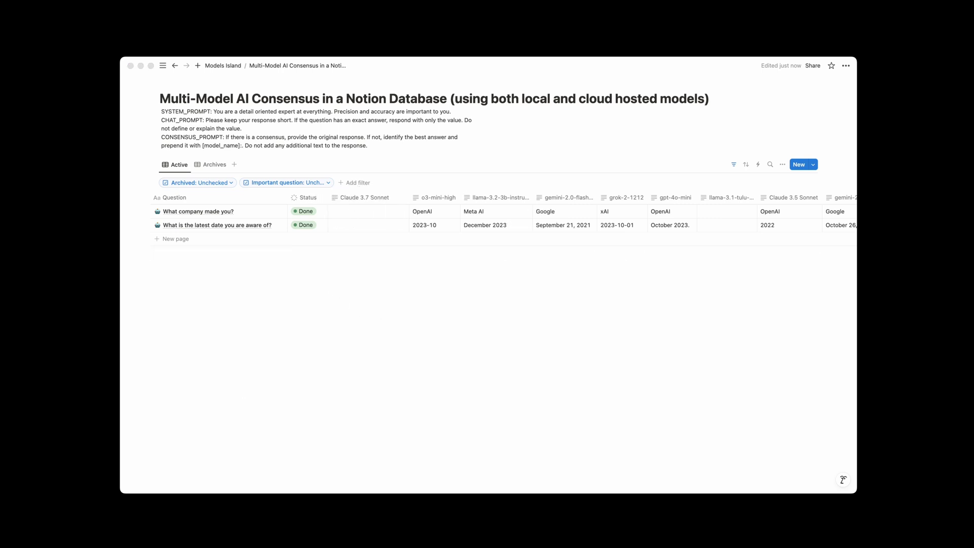
# - Add a 'What is the third smallest three digit prime number?' row set to Ready, and narrow Claude 3.7 Sonnet
pyautogui.click(239, 239)
pyautogui.click(213, 239)
pyautogui.write('What is the third smallest three digit prime number?')
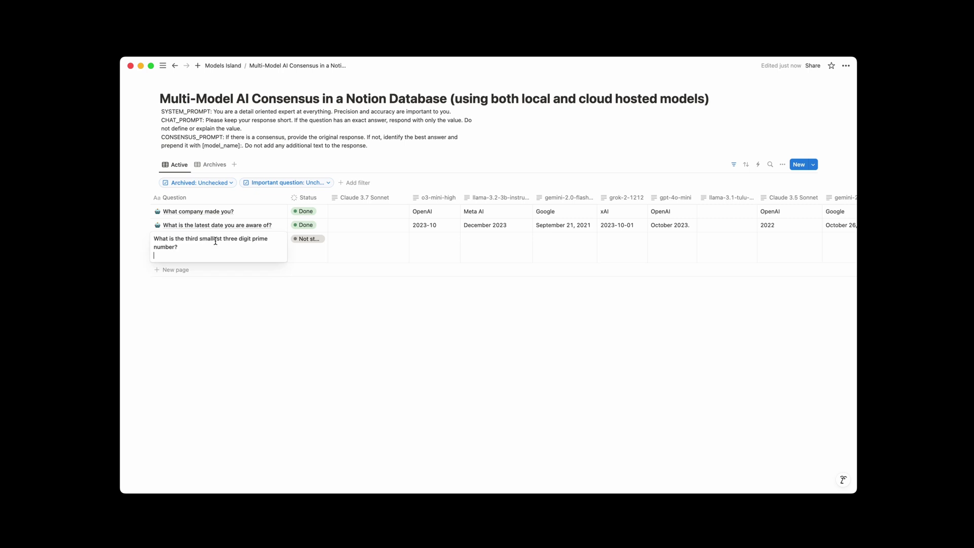
pyautogui.press('Escape')
pyautogui.press('Right')
pyautogui.press('Return')
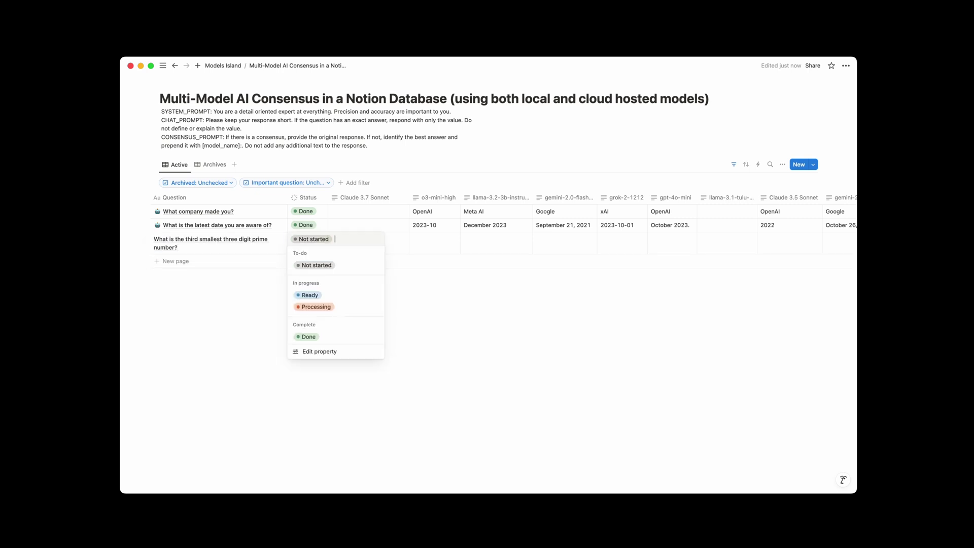
pyautogui.press('Down')
pyautogui.press('Return')
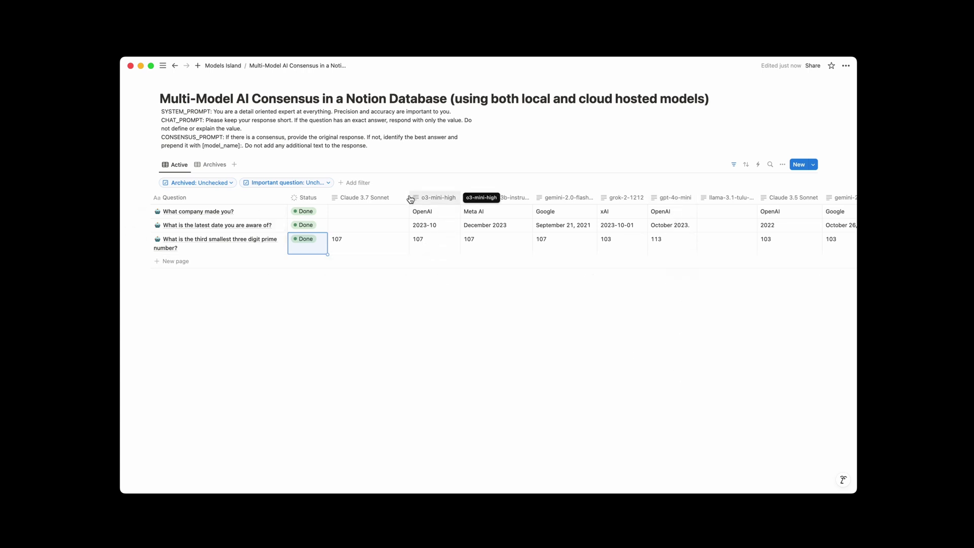
pyautogui.moveTo(408, 198); pyautogui.dragTo(393, 198)
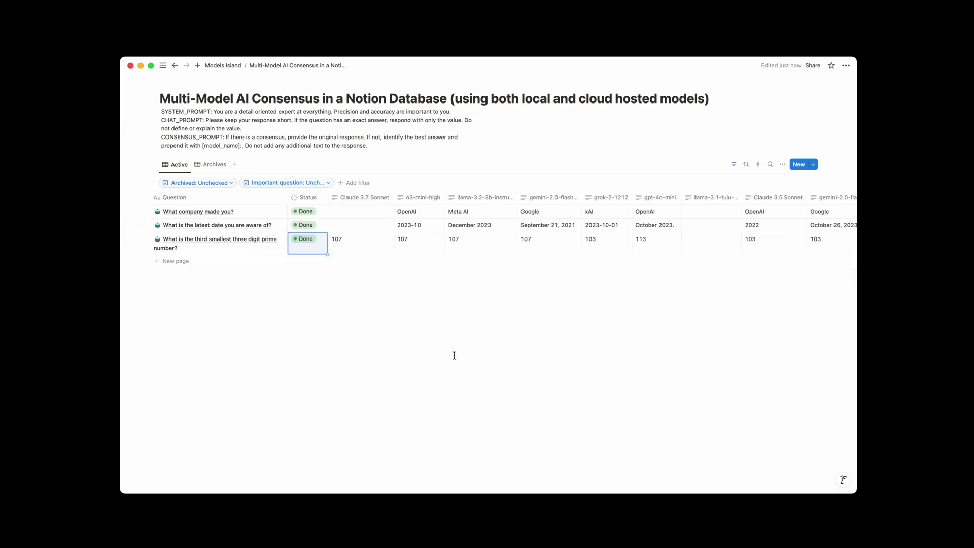
# - Add a new database property named Consensus
pyautogui.hscroll(10, 799, 202)
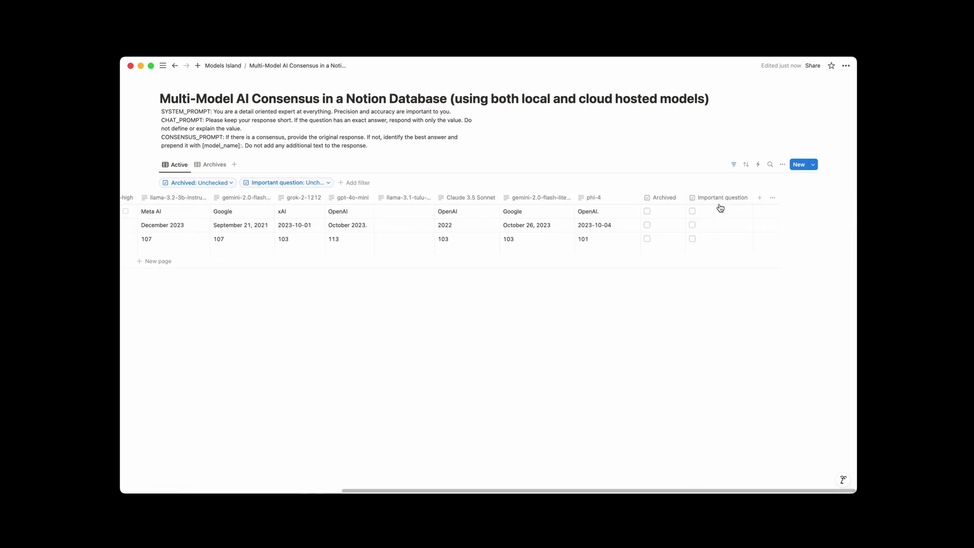
pyautogui.click(760, 197)
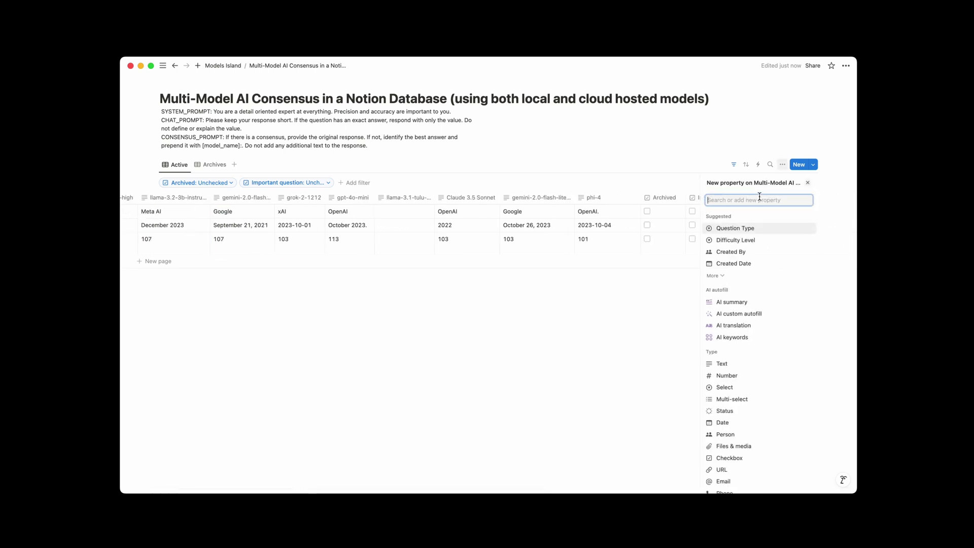
pyautogui.write('Consensus')
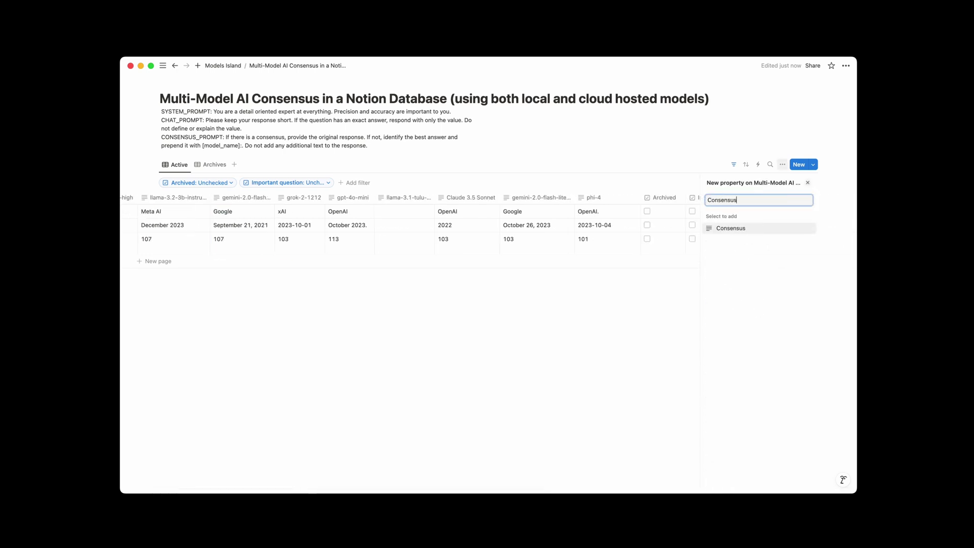
pyautogui.press('Return')
pyautogui.click(807, 183)
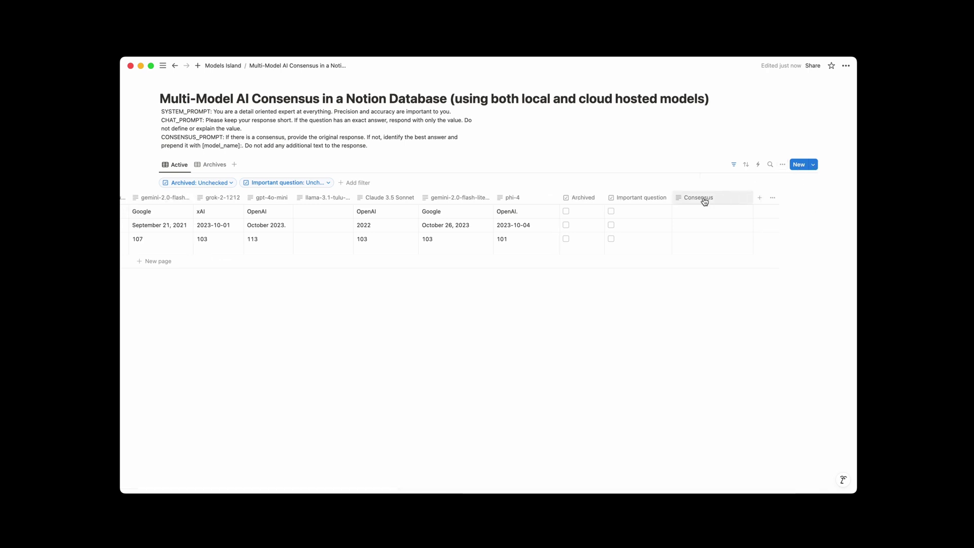
# - Place Consensus right after Status and reset the prime question to Ready to re-run it
pyautogui.moveTo(732, 199); pyautogui.dragTo(372, 218)
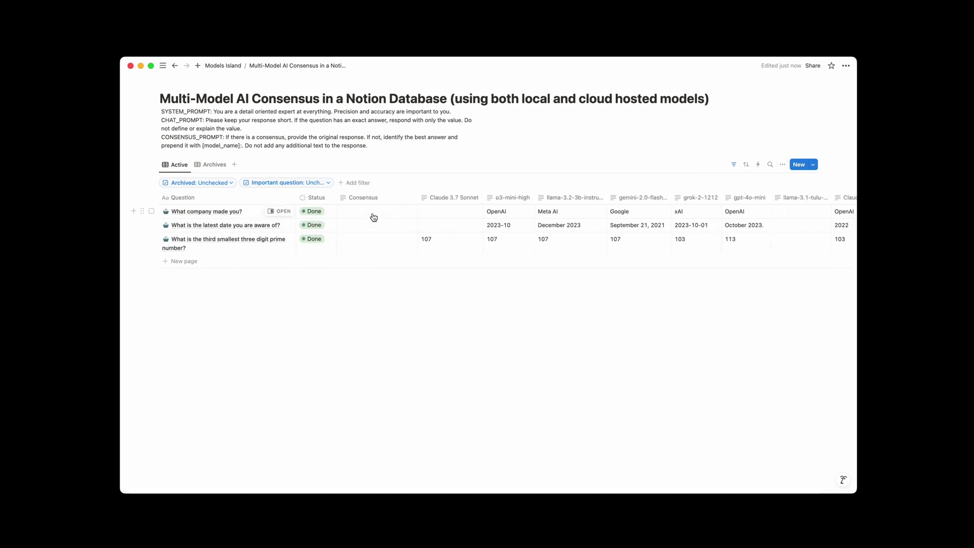
pyautogui.click(312, 239)
pyautogui.click(321, 295)
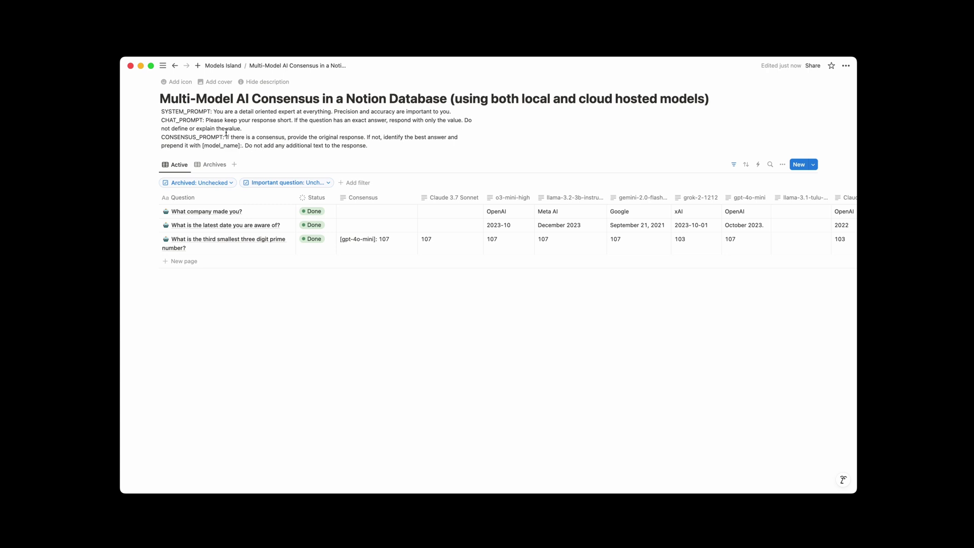
# - Start rewriting the CONSENSUS_PROMPT instruction, replacing the old text with 'Respond'
pyautogui.moveTo(226, 135); pyautogui.dragTo(374, 152)
pyautogui.press('super+c')
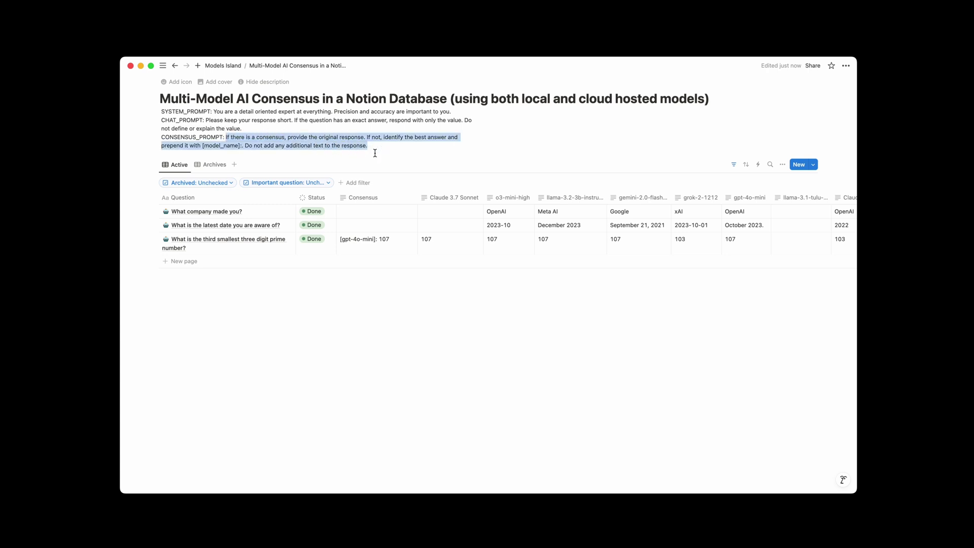
pyautogui.press('BackSpace')
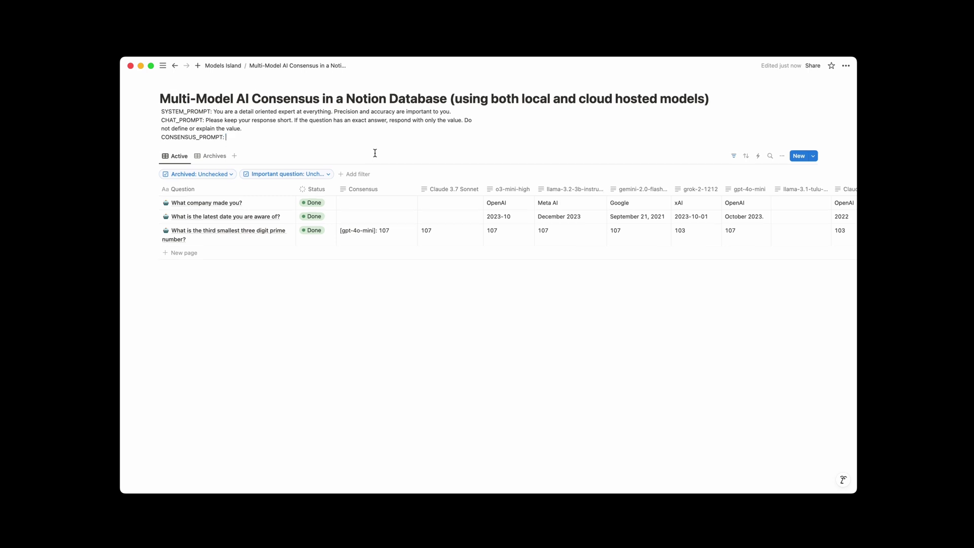
pyautogui.write('Respond with the word “Blue”')
# - Add a 'What is 2+2?' question row with Status set to Ready
pyautogui.click(311, 231)
pyautogui.click(180, 253)
pyautogui.click(180, 253)
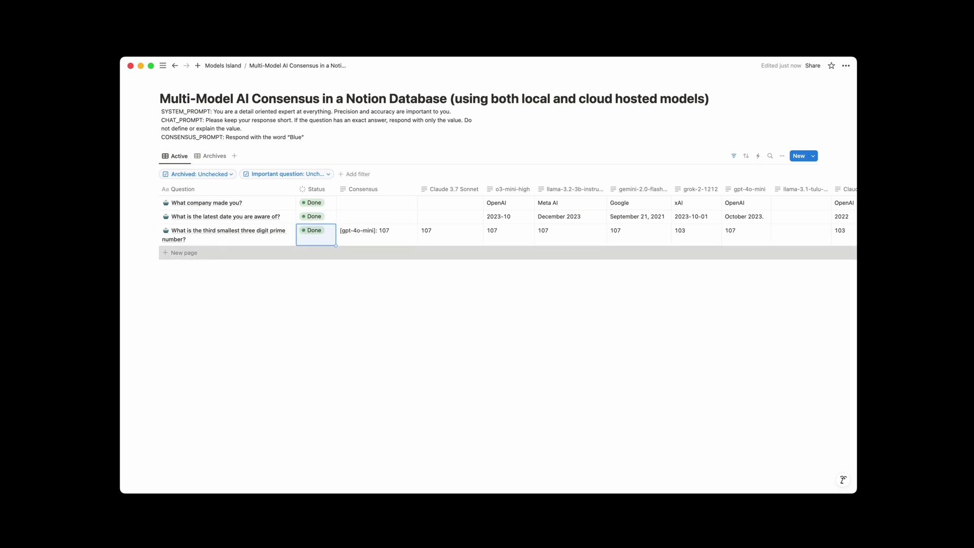
pyautogui.write('What is')
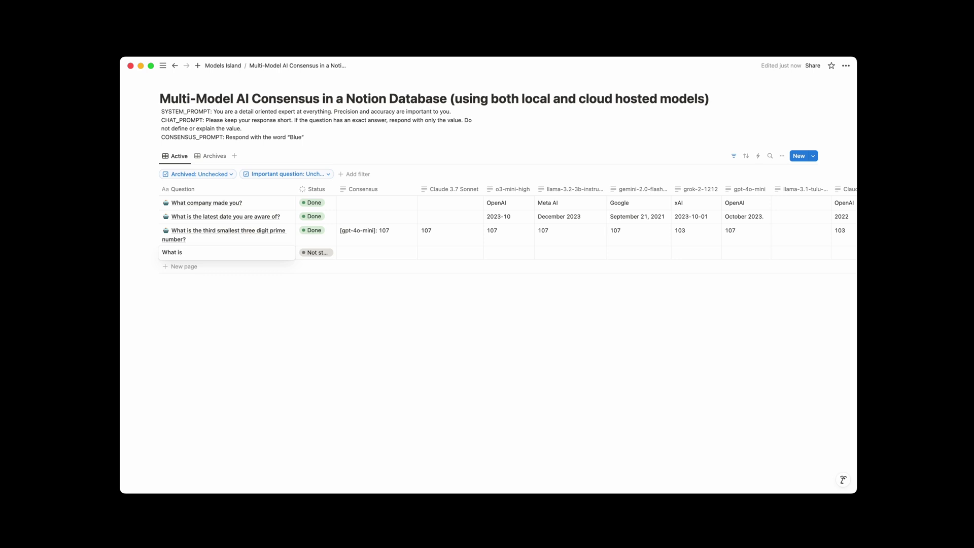
pyautogui.write(' 2+2?')
pyautogui.press('Return')
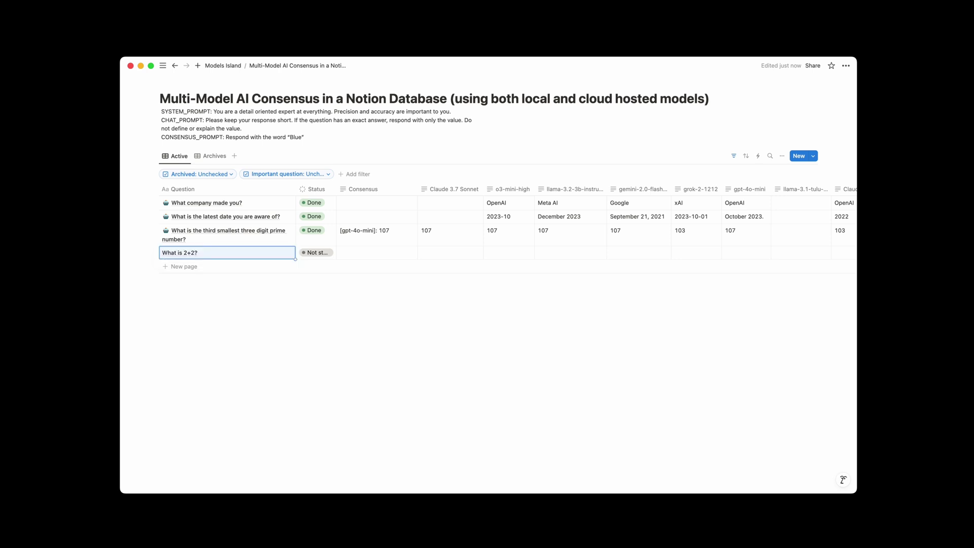
pyautogui.press('Right')
pyautogui.press('Return')
pyautogui.press('Down')
pyautogui.press('Down')
pyautogui.press('Return')
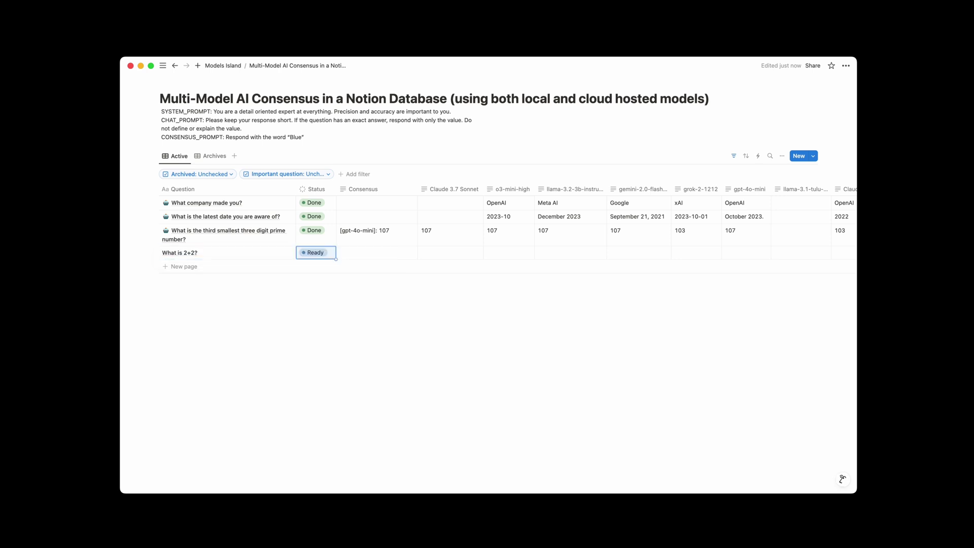
pyautogui.press('Escape')
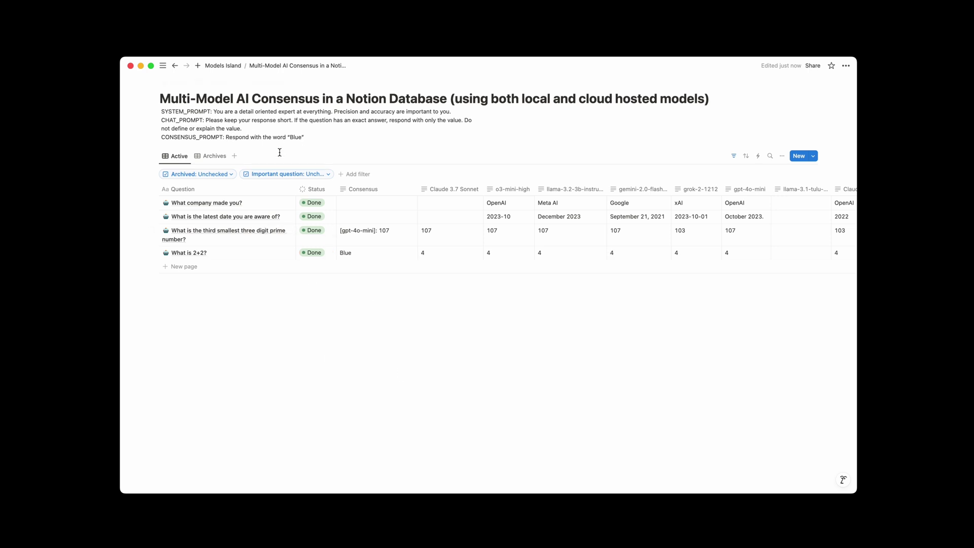
# - Finish the consensus prompt asking for the agreed or best answer, and filter Important question to Checked
pyautogui.moveTo(227, 137); pyautogui.dragTo(326, 144)
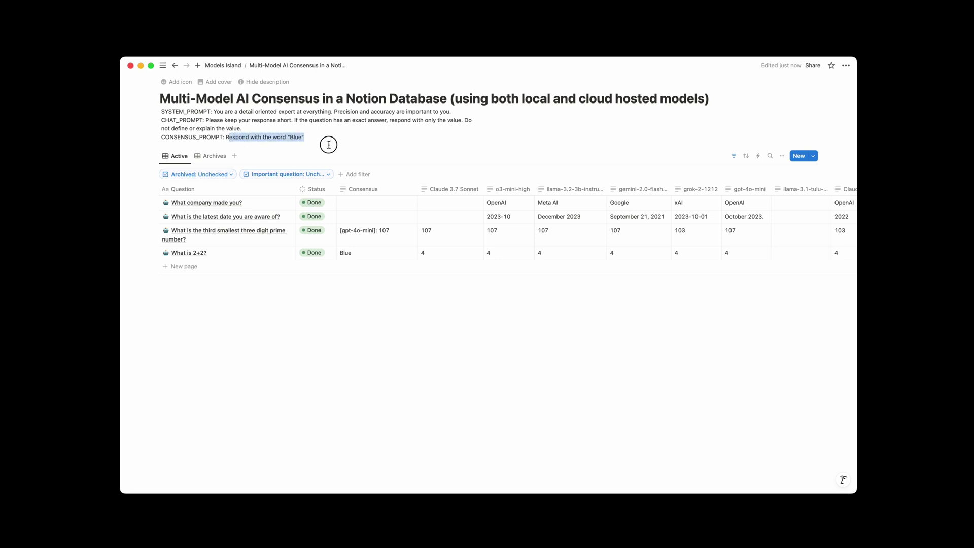
pyautogui.press('Left')
pyautogui.press('super+v')
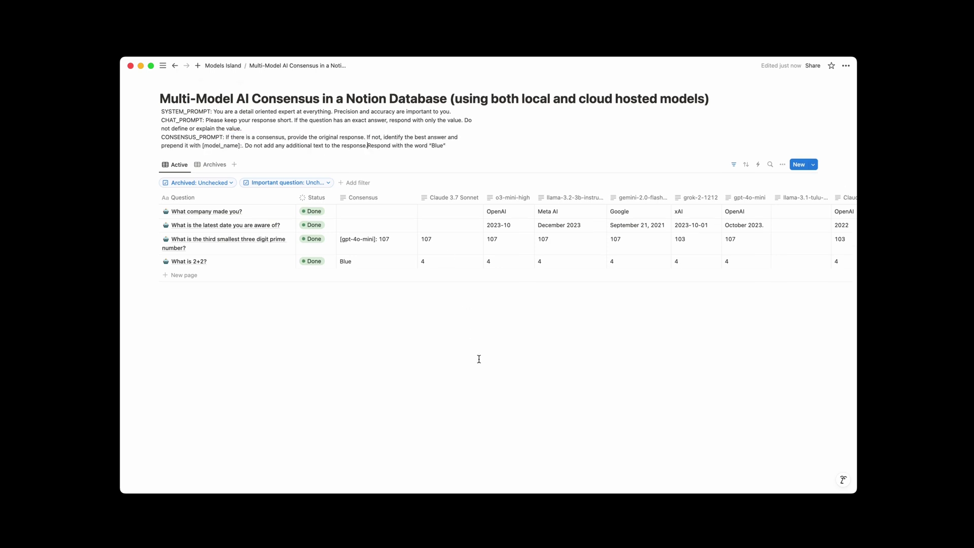
pyautogui.hotkey('shift', 'End')
pyautogui.press('BackSpace')
pyautogui.click(284, 183)
pyautogui.click(260, 219)
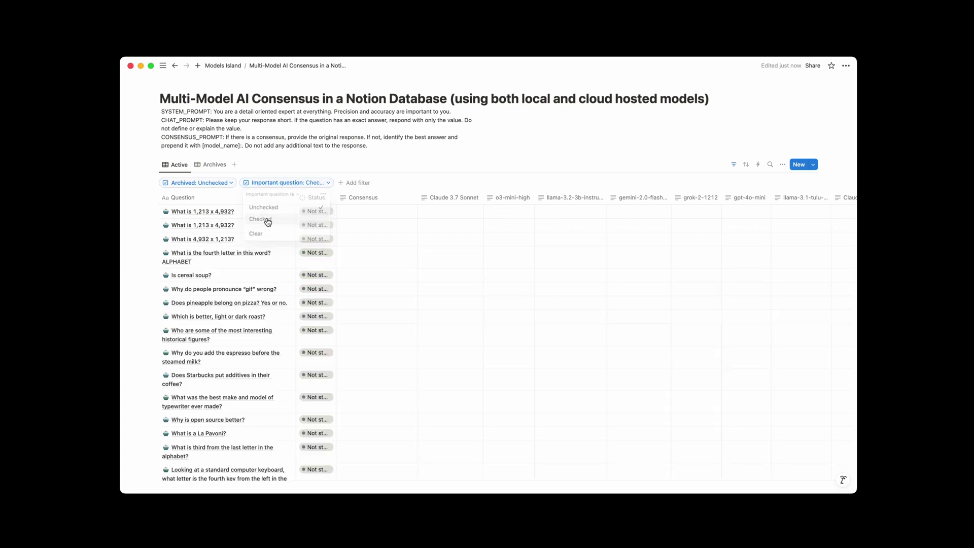
# - Set all 19 important questions to Ready at once, then deselect the rows
pyautogui.click(152, 198)
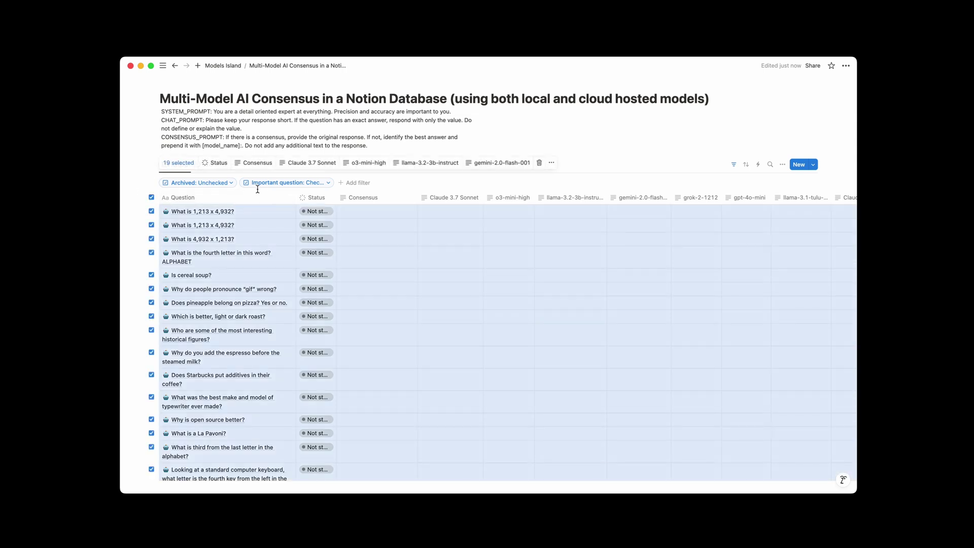
pyautogui.click(215, 162)
pyautogui.click(224, 220)
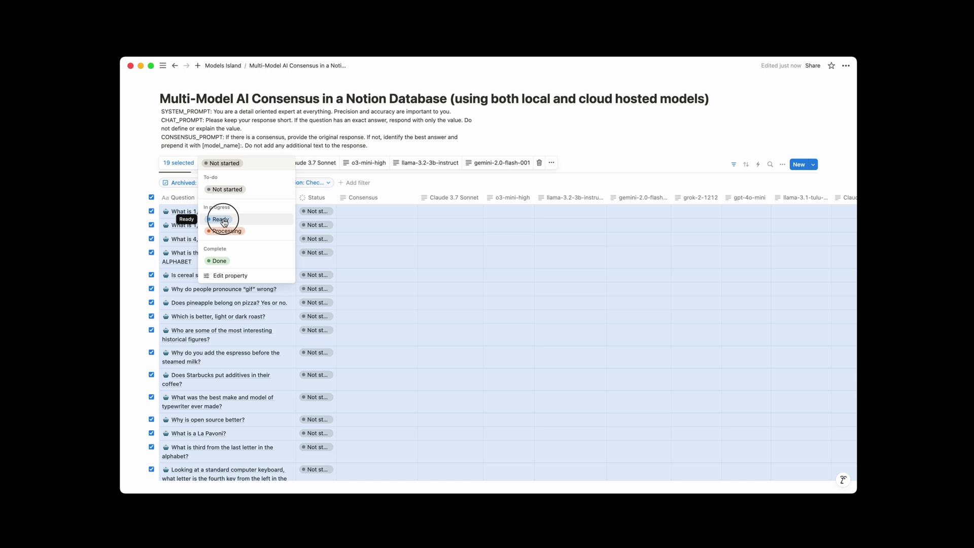
pyautogui.click(150, 198)
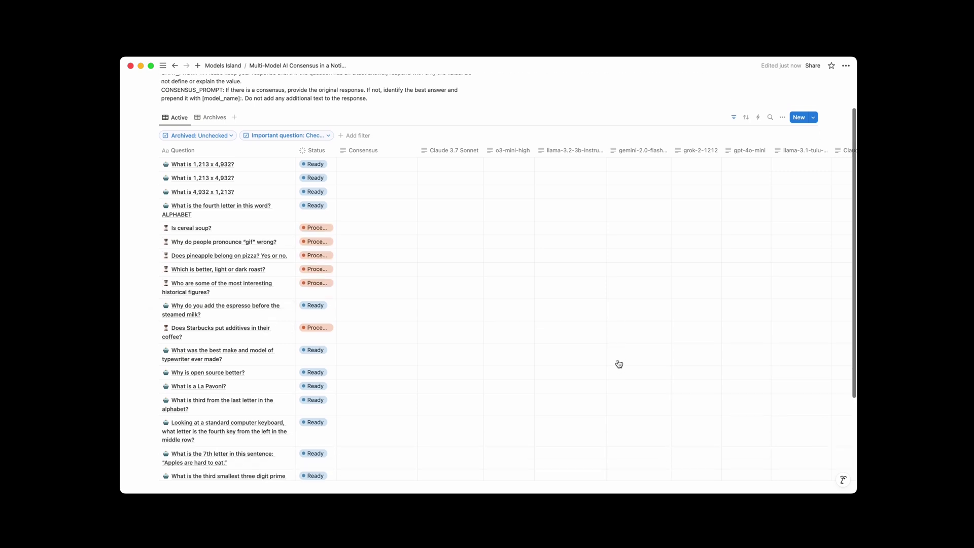
pyautogui.scroll(-2, 619, 364)
pyautogui.scroll(5, 620, 364)
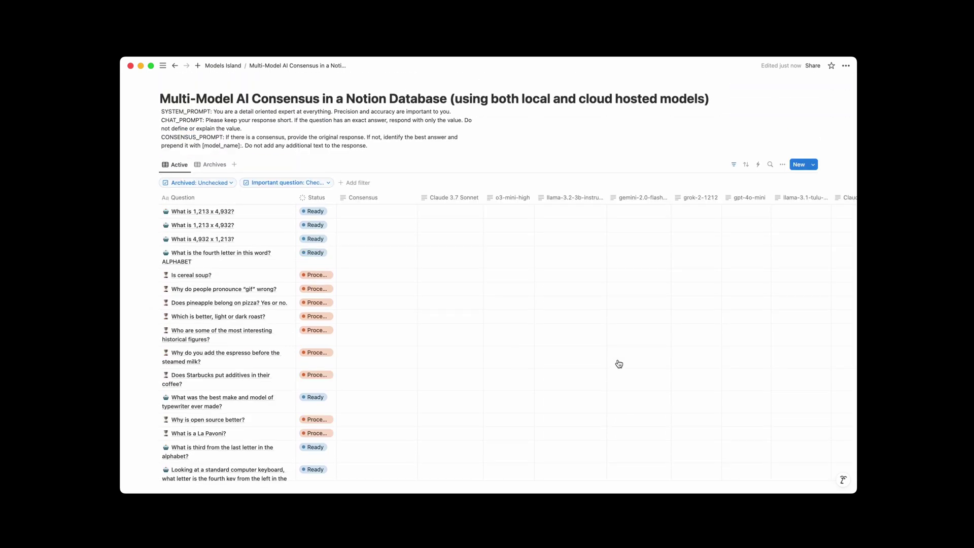
pyautogui.hscroll(5, 619, 363)
pyautogui.scroll(-2, 619, 364)
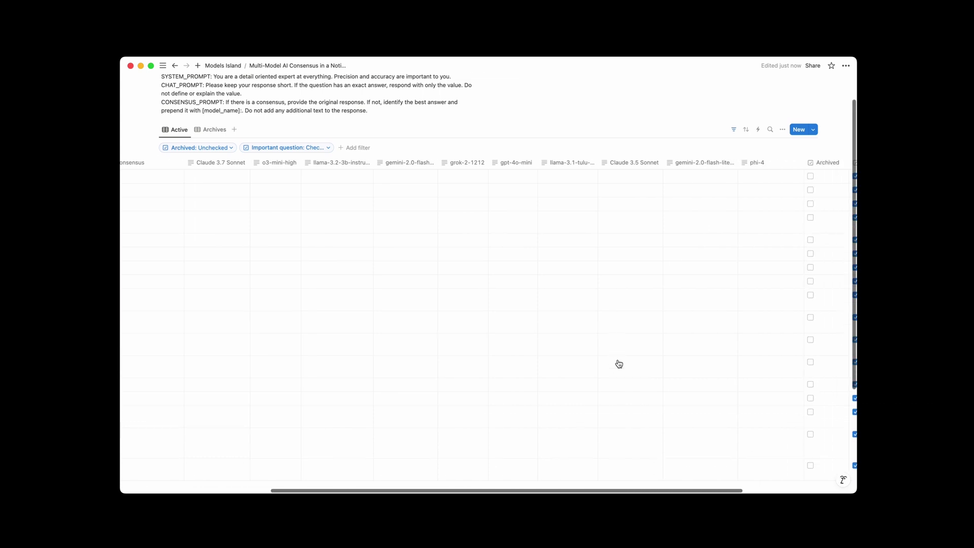
pyautogui.hscroll(-2, 619, 364)
pyautogui.scroll(-5, 619, 364)
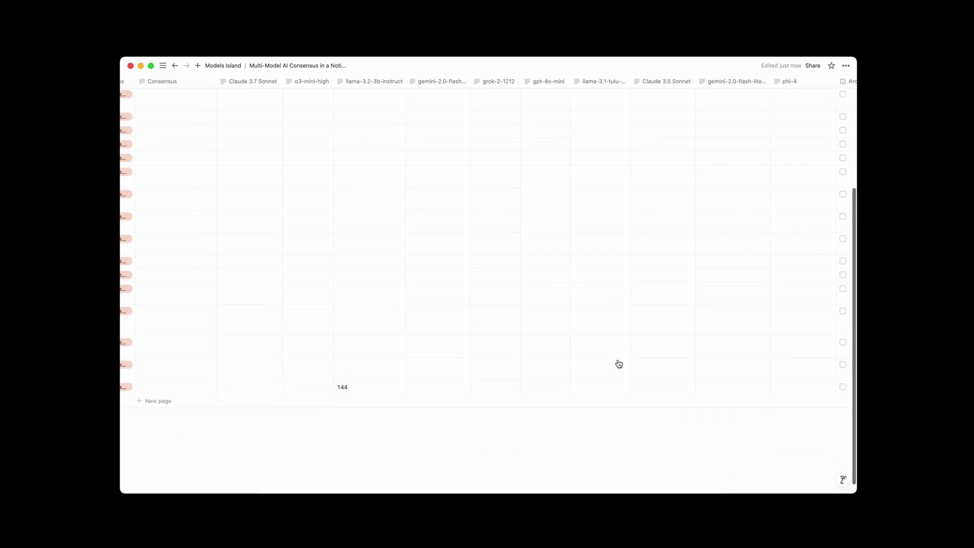
pyautogui.scroll(3, 367, 394)
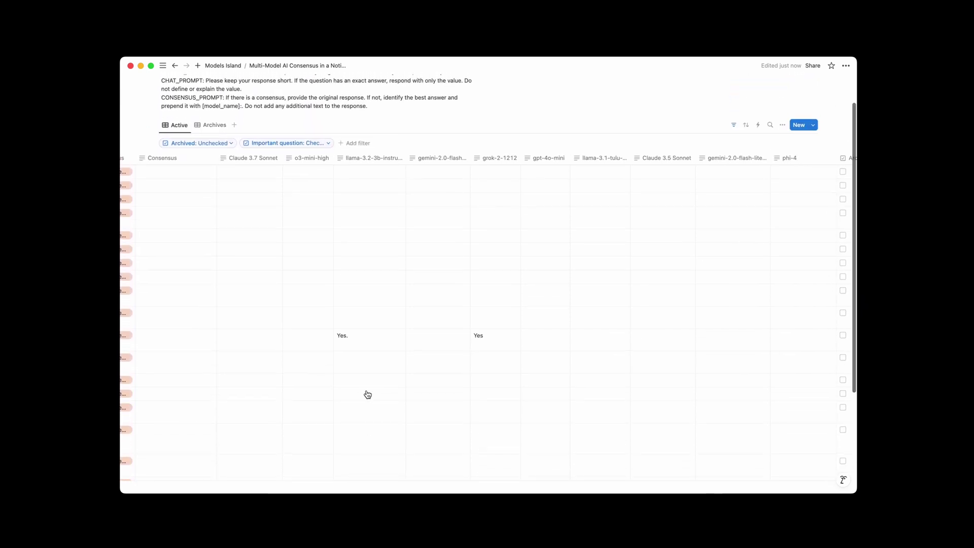
pyautogui.scroll(-1, 368, 394)
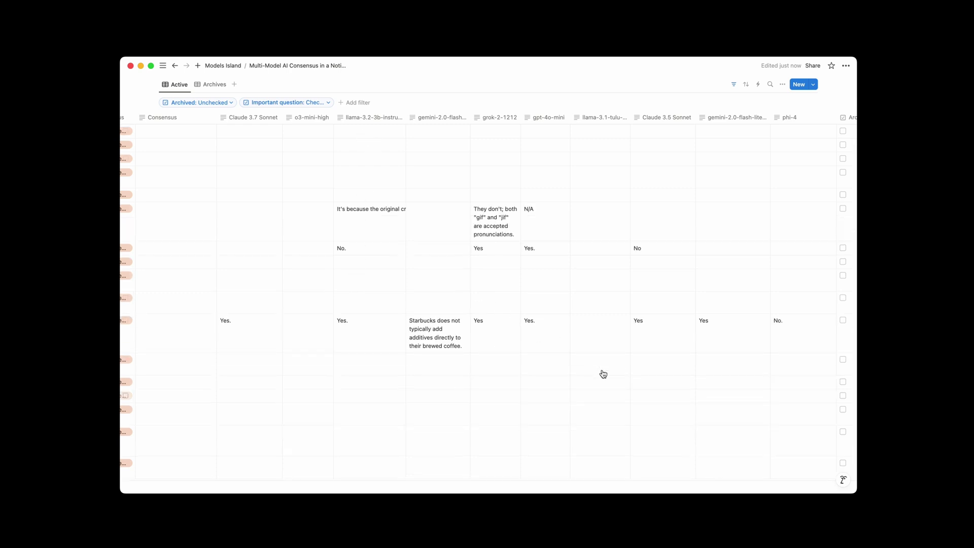
# - Scroll across and down the table to watch model answers fill in for the important questions
pyautogui.hscroll(2, 634, 249)
pyautogui.scroll(-1, 634, 249)
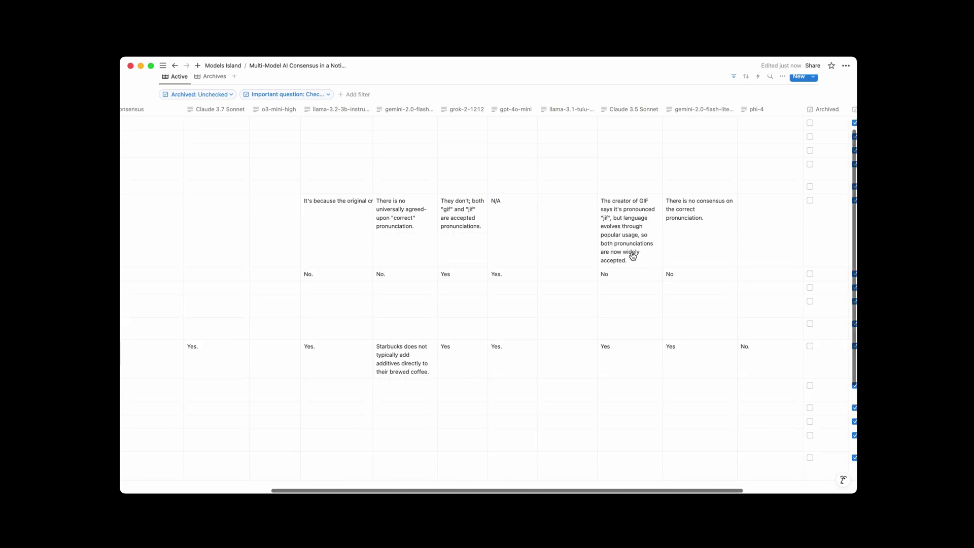
pyautogui.scroll(-4, 633, 256)
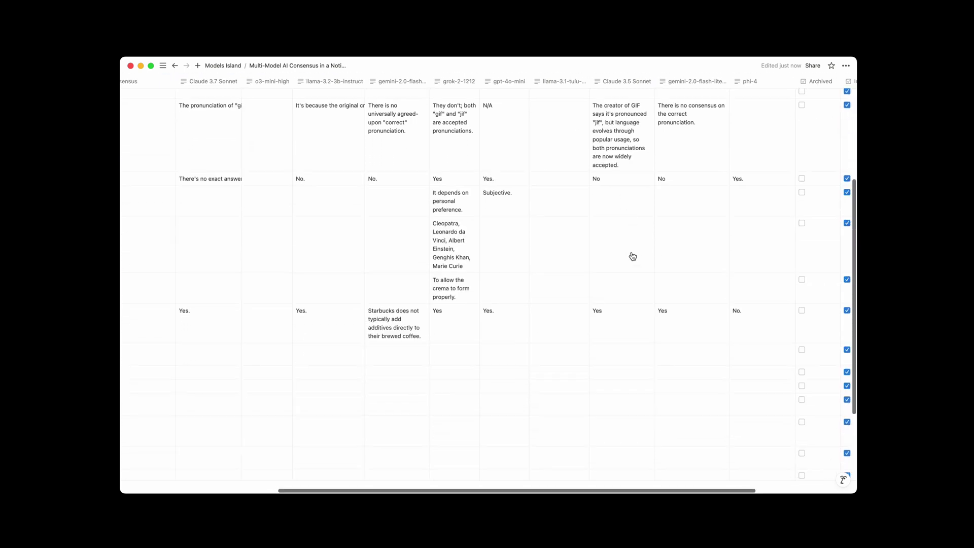
pyautogui.hscroll(2, 633, 256)
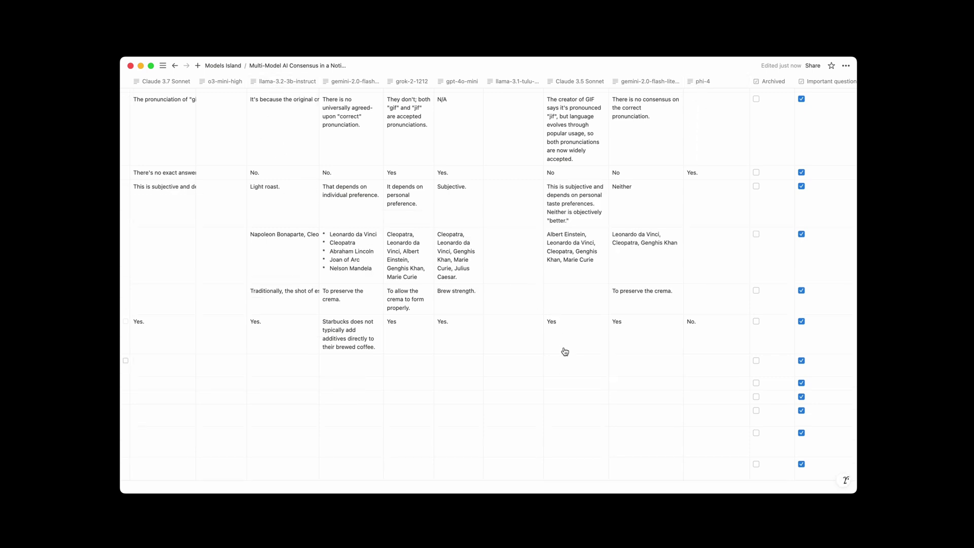
pyautogui.hscroll(-6, 564, 351)
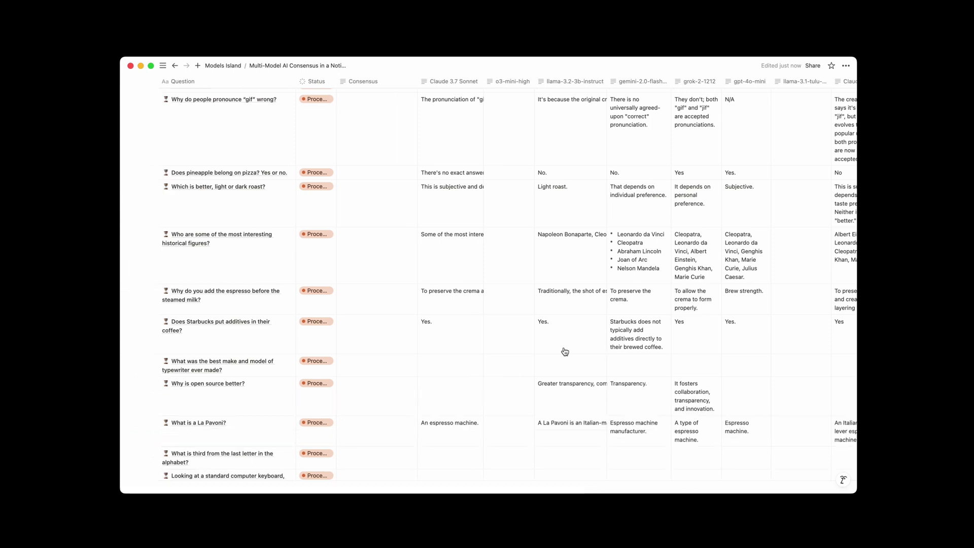
pyautogui.scroll(5, 565, 351)
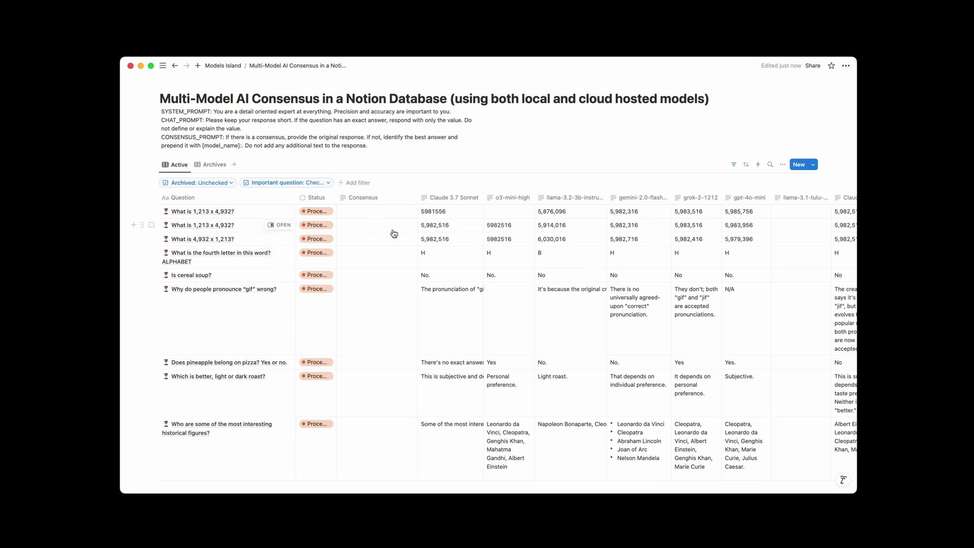
# - Scroll horizontally through the model columns to check the Consensus results and Done statuses
pyautogui.hscroll(2, 624, 264)
pyautogui.hscroll(2, 622, 266)
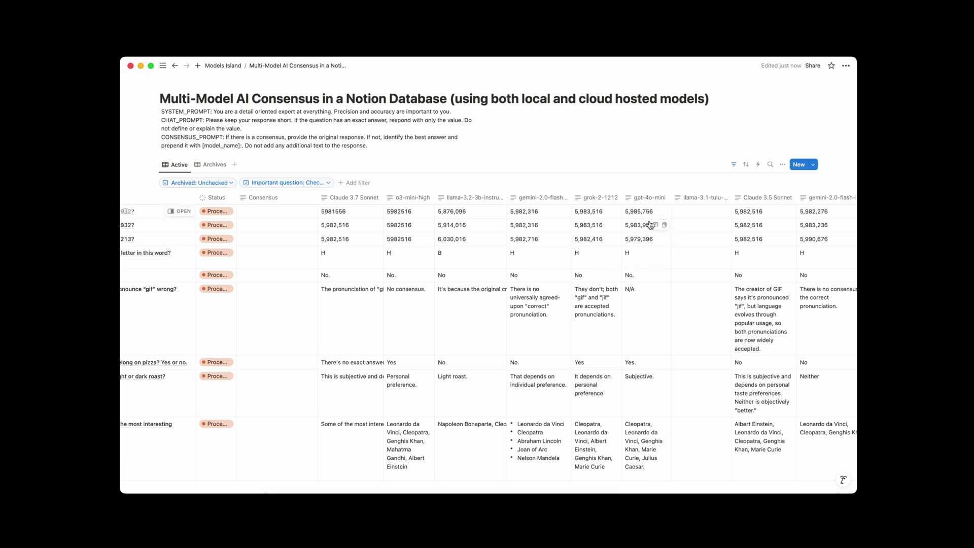
pyautogui.hscroll(4, 654, 251)
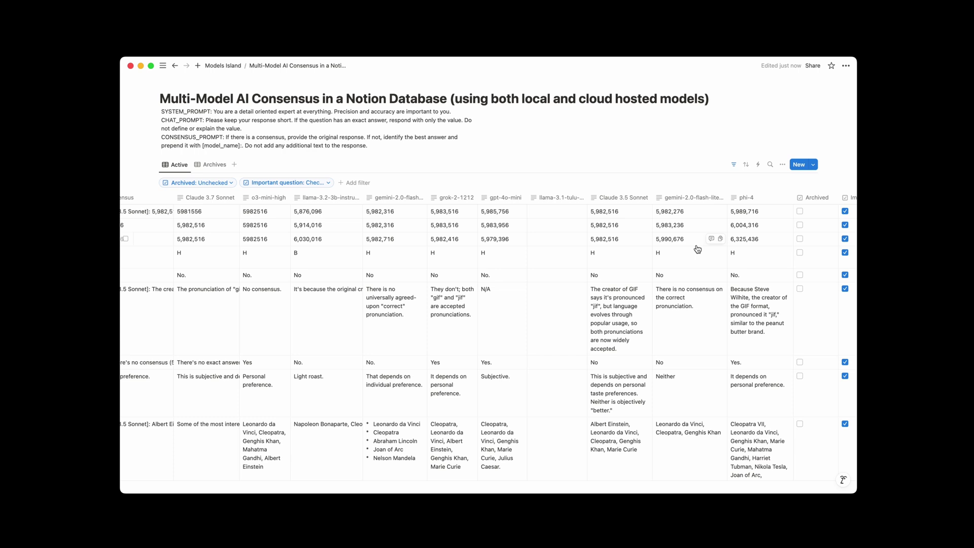
pyautogui.hscroll(-4, 698, 249)
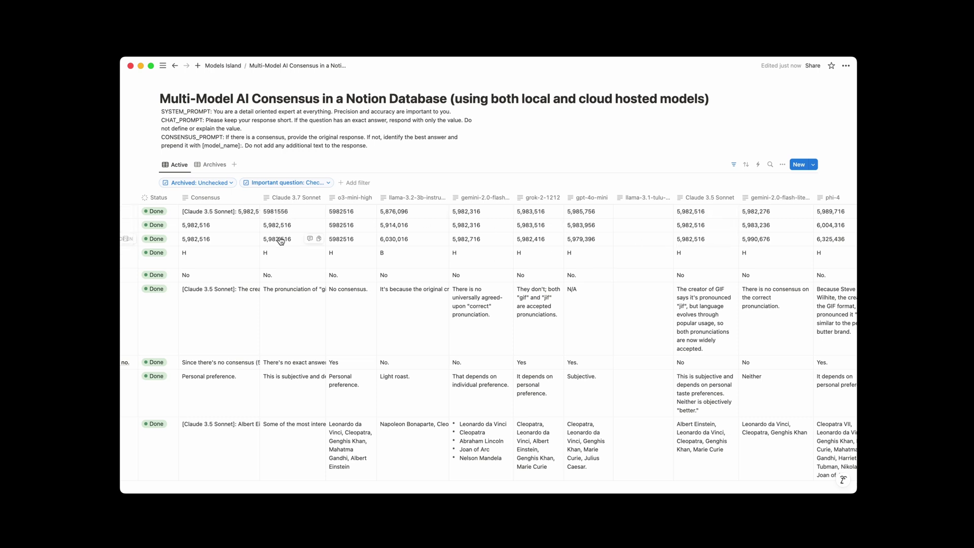
pyautogui.hscroll(-5, 510, 283)
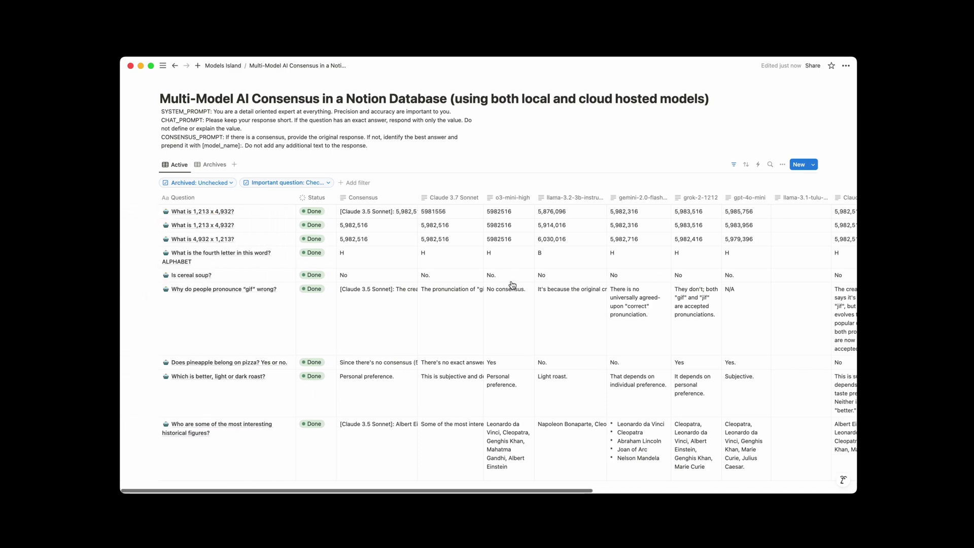
pyautogui.scroll(-2, 505, 281)
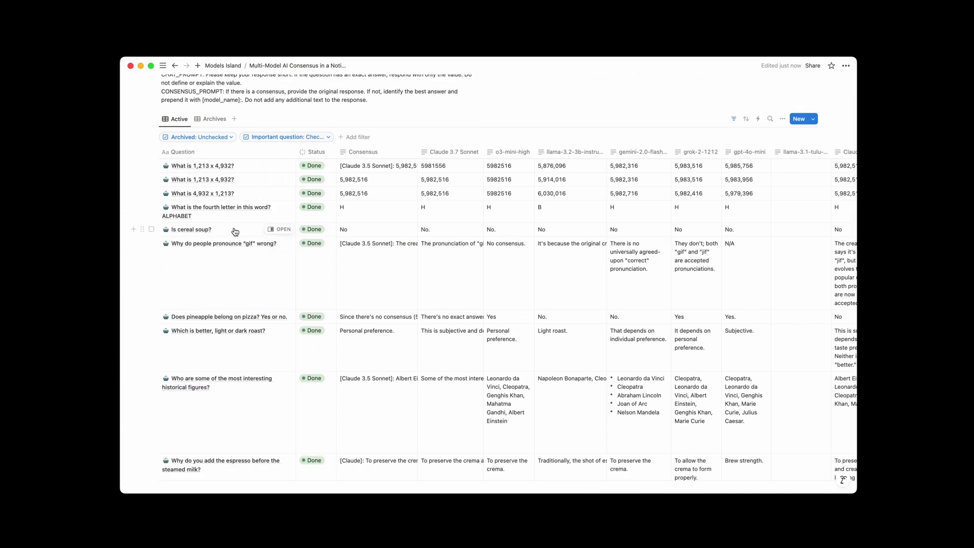
pyautogui.hscroll(10, 360, 231)
pyautogui.hscroll(-10, 360, 231)
pyautogui.scroll(-5, 277, 379)
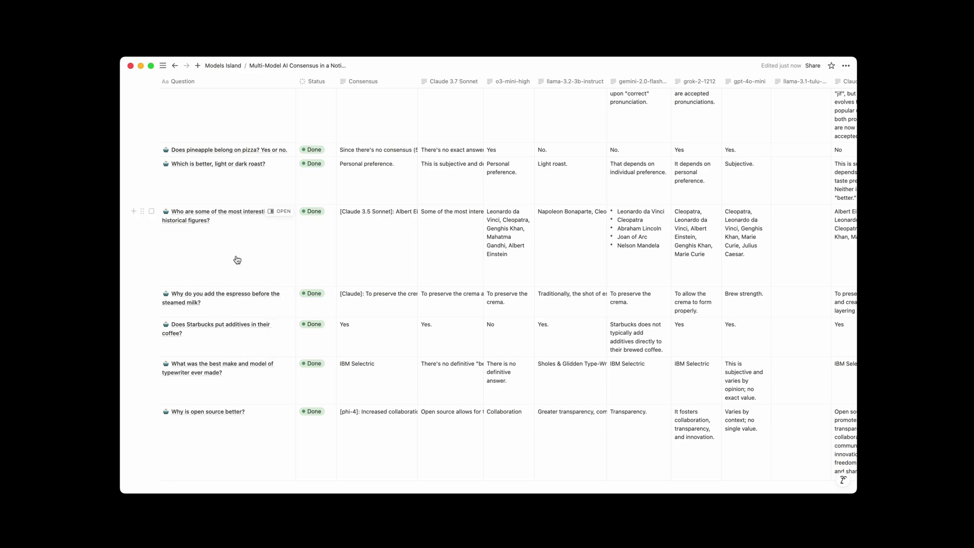
pyautogui.scroll(-6, 235, 257)
pyautogui.scroll(-1, 237, 260)
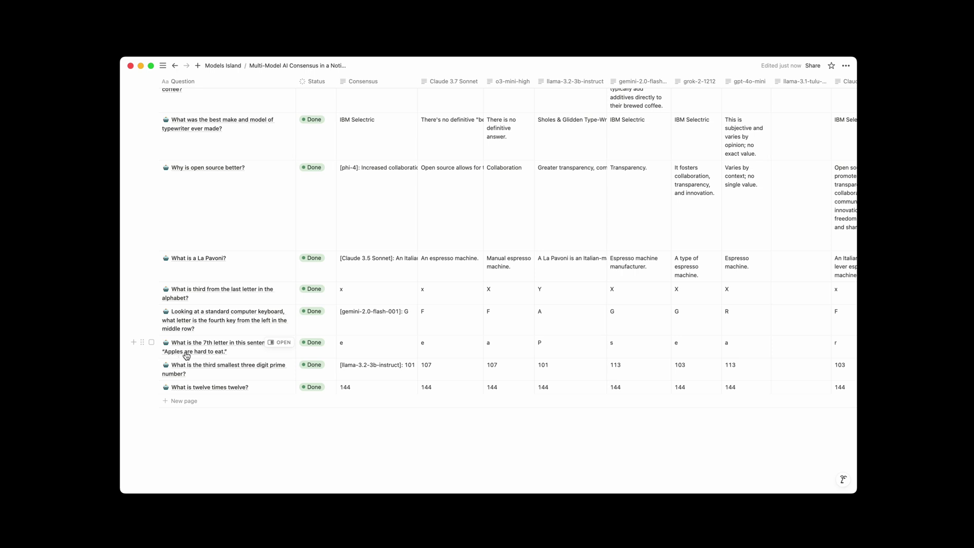
pyautogui.hscroll(5, 329, 341)
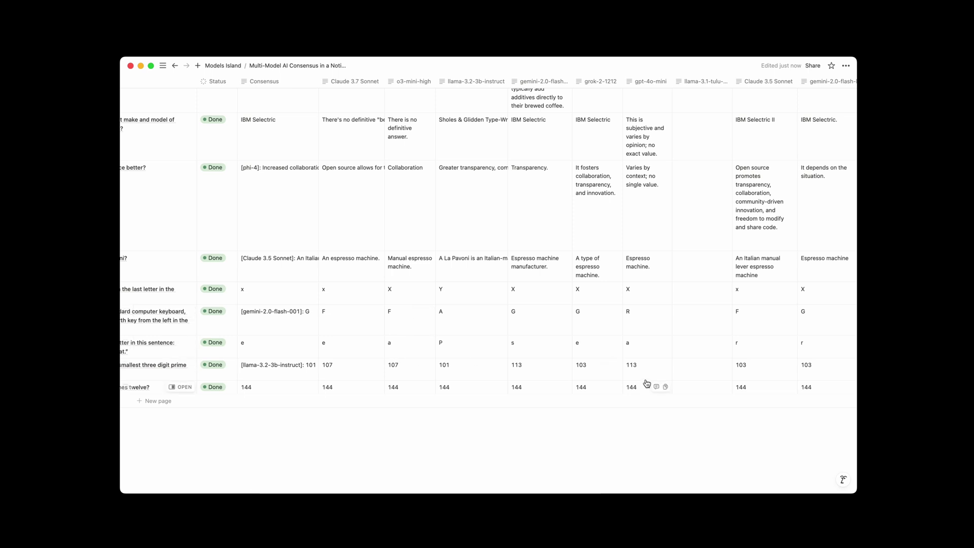
pyautogui.hscroll(4, 639, 350)
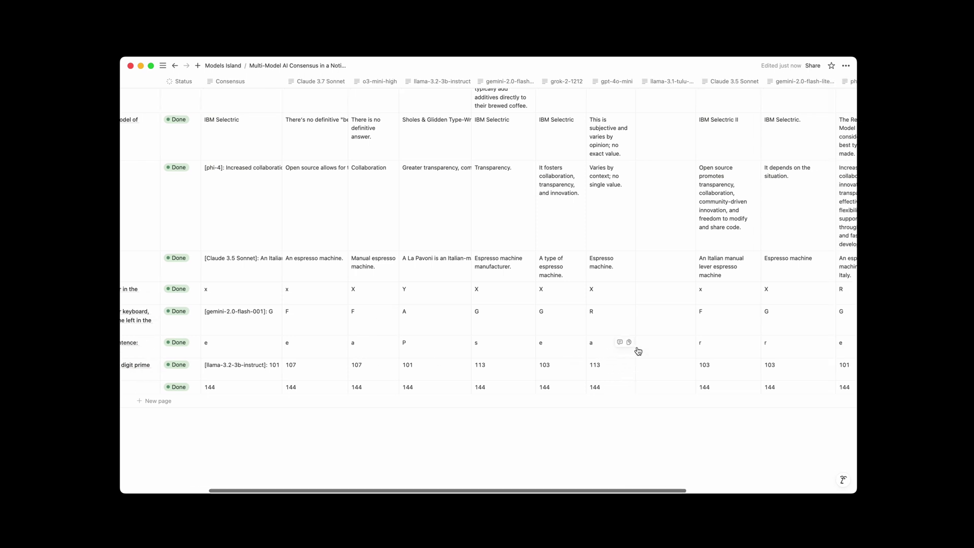
pyautogui.hscroll(-8, 639, 351)
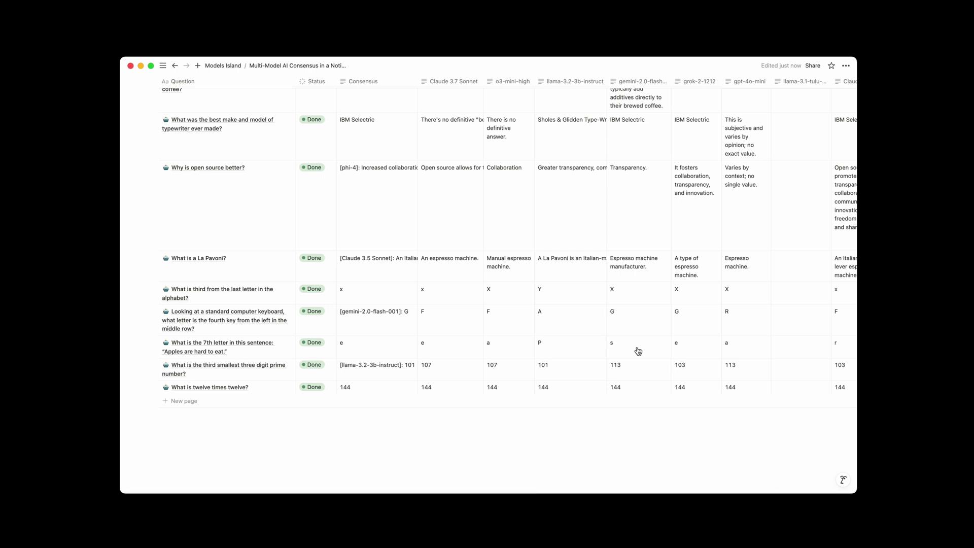
pyautogui.hscroll(12, 638, 351)
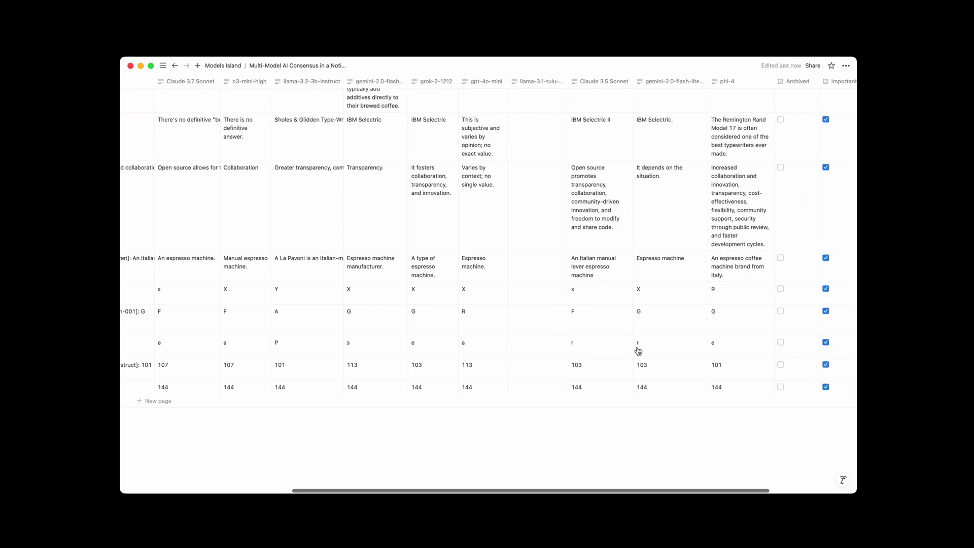
pyautogui.hscroll(-12, 638, 350)
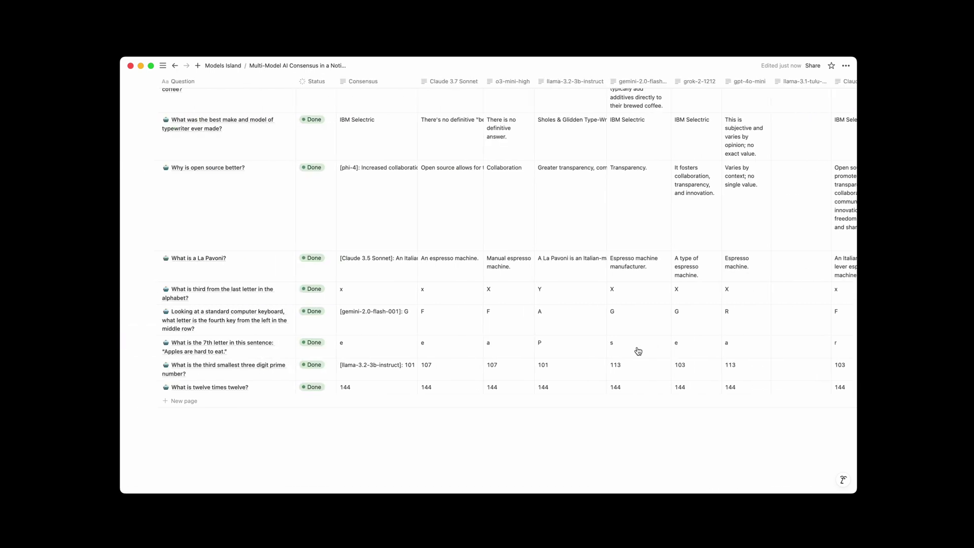
pyautogui.moveTo(376, 418)
pyautogui.hscroll(4, 358, 398)
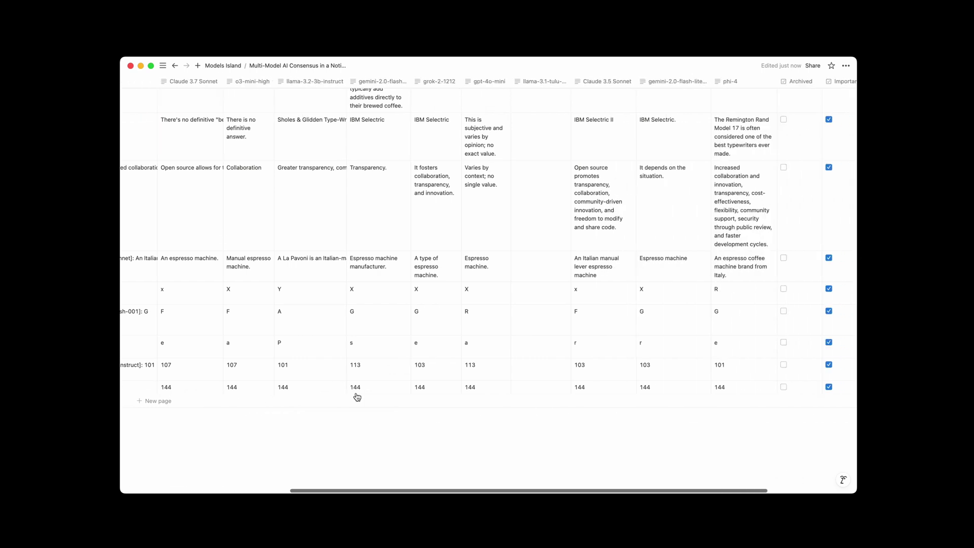
pyautogui.hscroll(-4, 358, 398)
pyautogui.scroll(10, 358, 398)
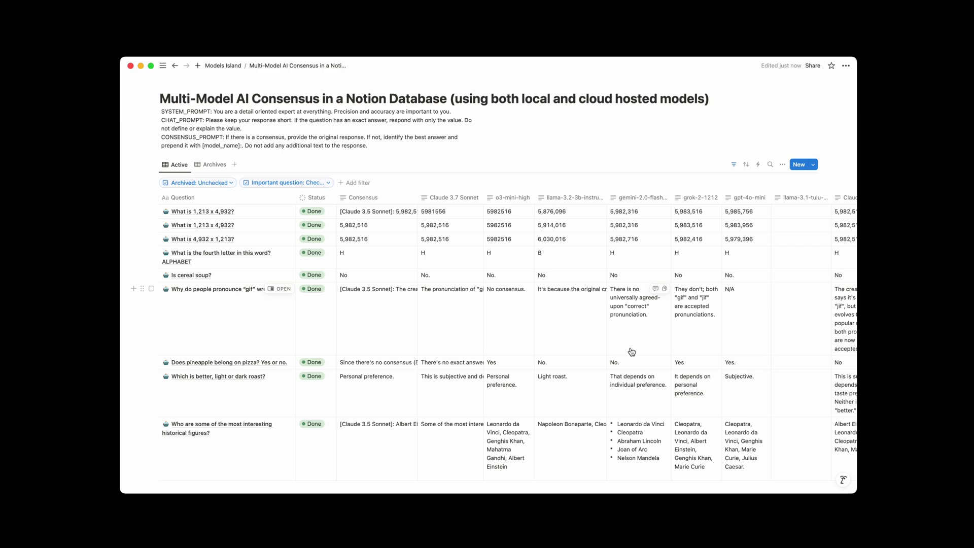
pyautogui.scroll(-5, 632, 352)
pyautogui.scroll(5, 631, 352)
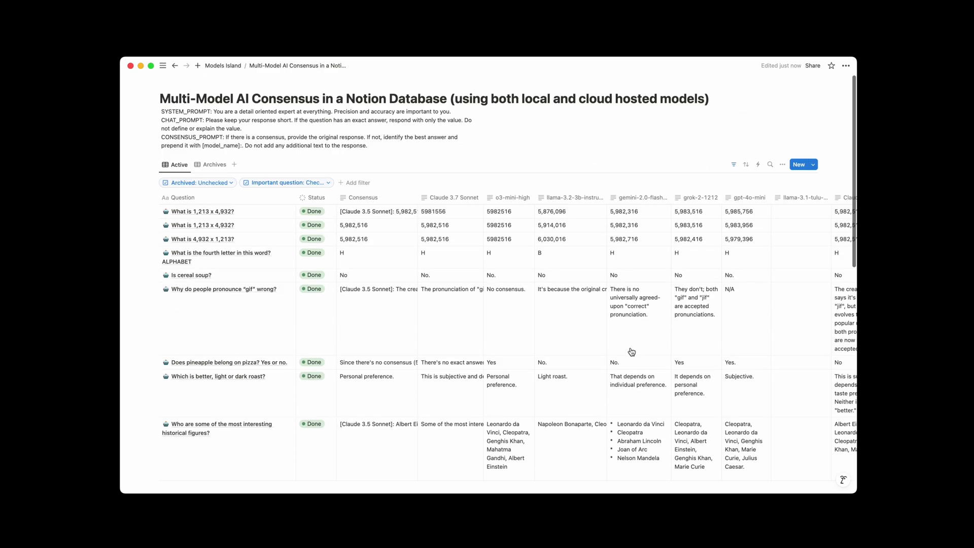
pyautogui.scroll(-15, 406, 345)
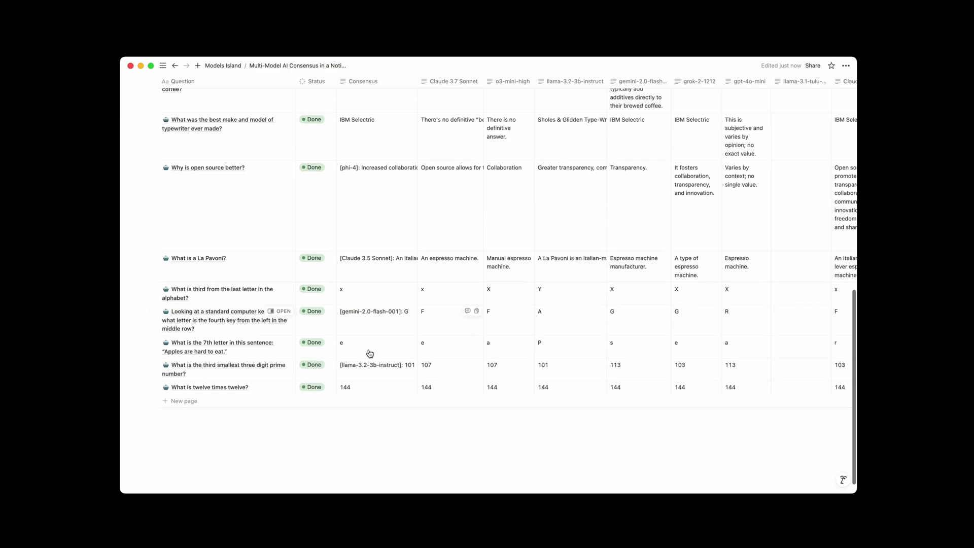
pyautogui.click(188, 401)
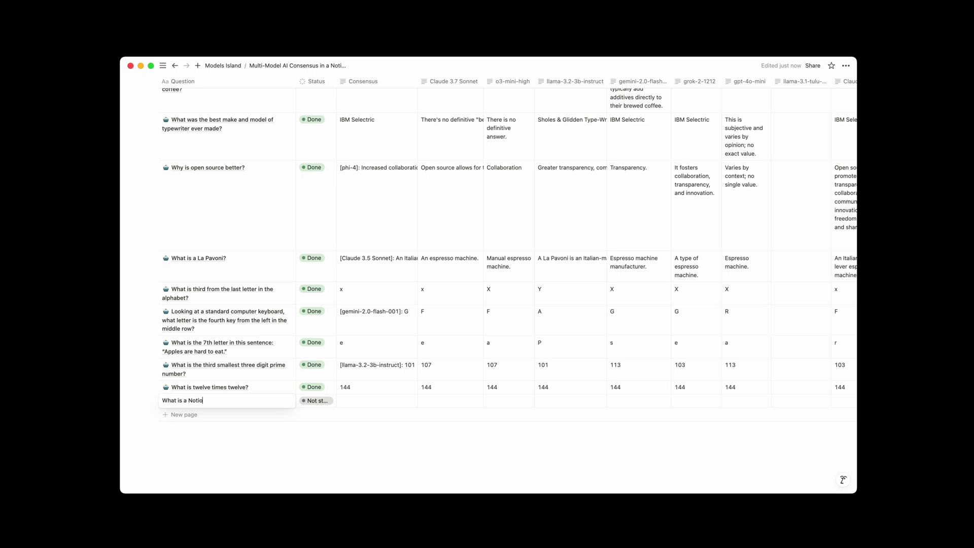
# - Confirm the 'What is a Notion database?' question and set its Status to Ready
pyautogui.press('Escape')
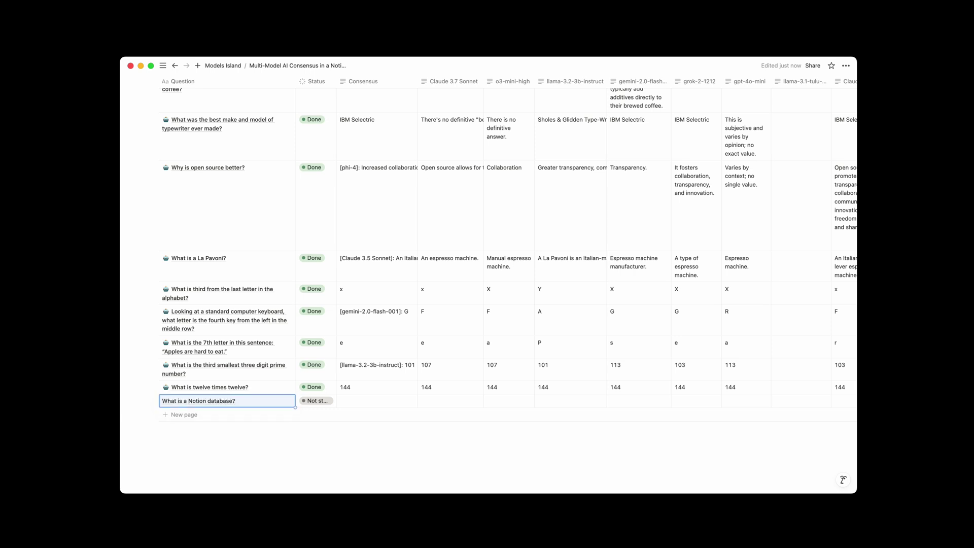
pyautogui.press('Right')
pyautogui.press('Return')
pyautogui.press('Down')
pyautogui.press('Return')
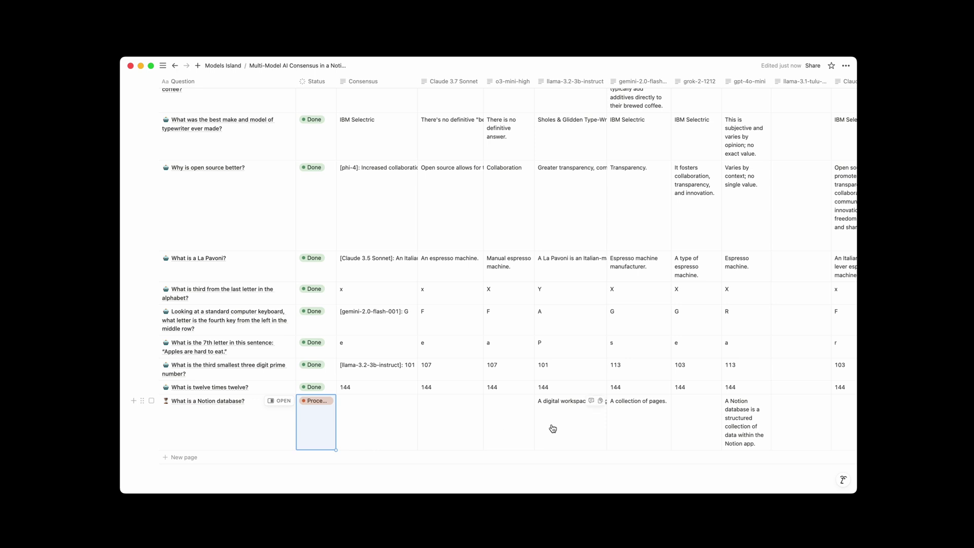
# - Read the gemini-2.0-flash and llama-3.2-3b-instruct answers to the new question
pyautogui.hscroll(5, 553, 428)
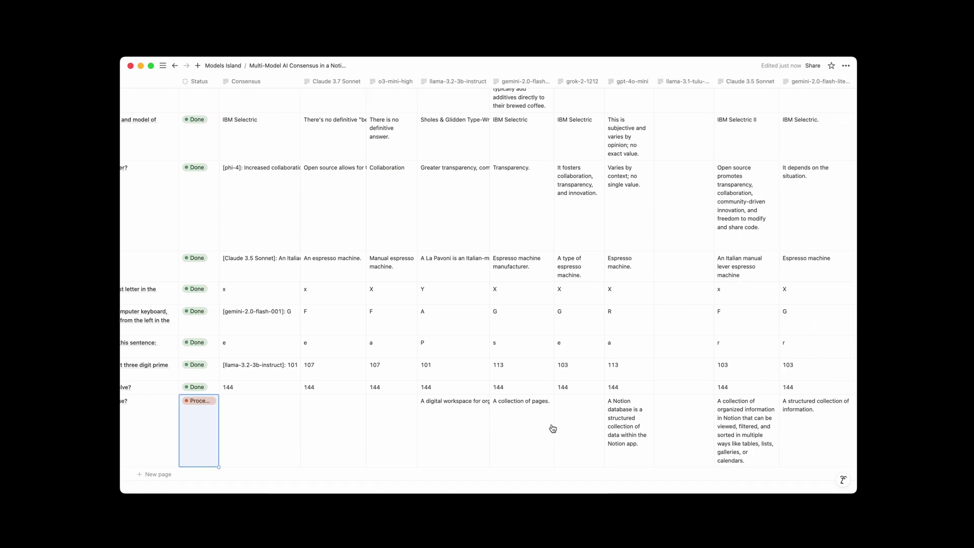
pyautogui.scroll(-3, 553, 429)
pyautogui.hscroll(6, 554, 429)
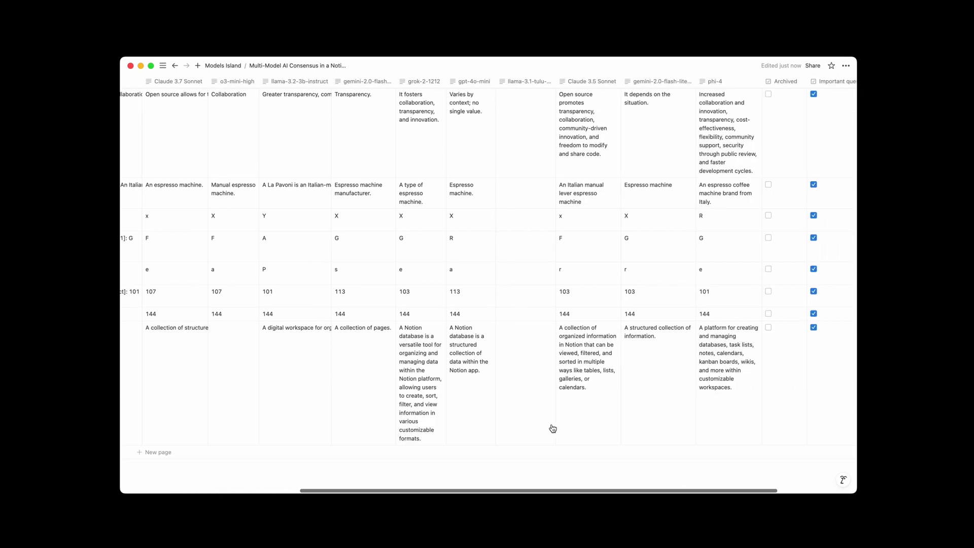
pyautogui.hscroll(-5, 553, 429)
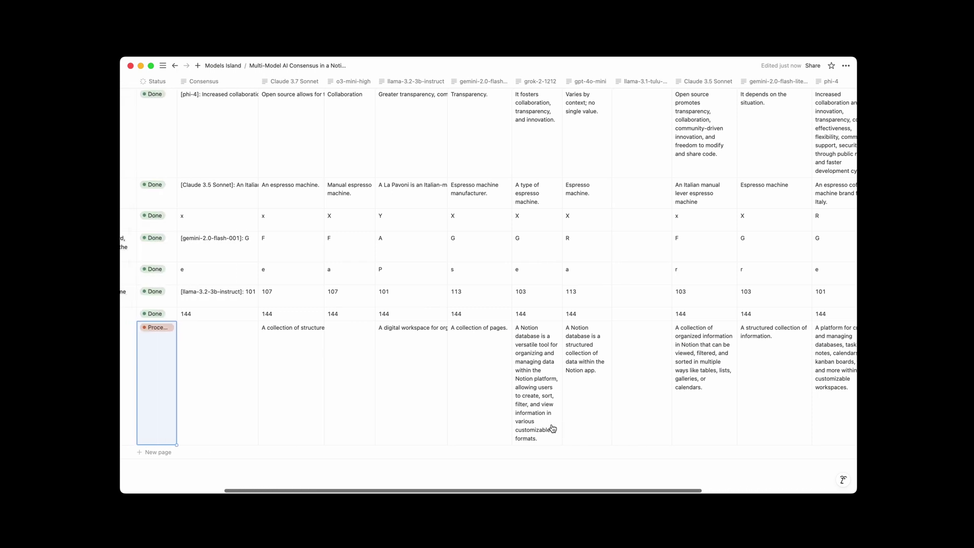
pyautogui.click(485, 344)
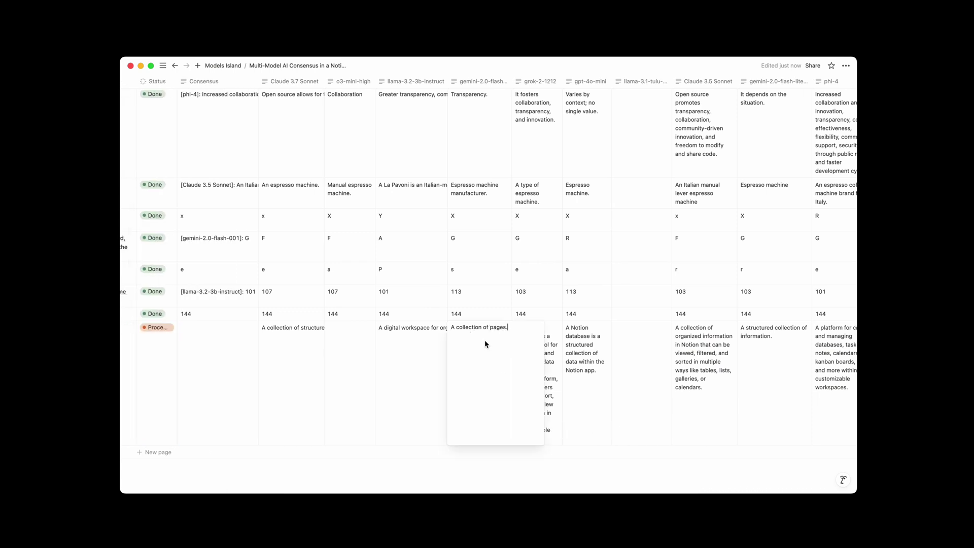
pyautogui.press('Escape')
pyautogui.click(409, 379)
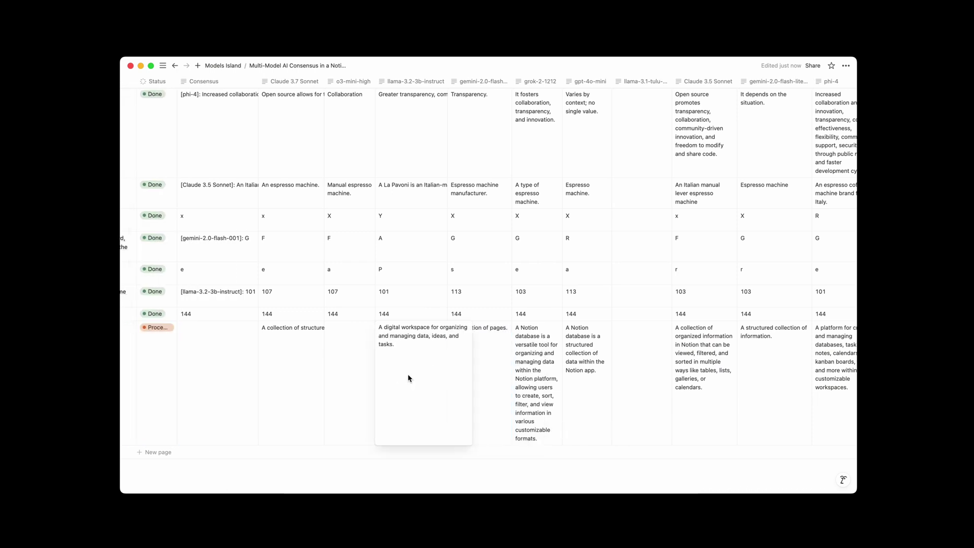
pyautogui.press('Escape')
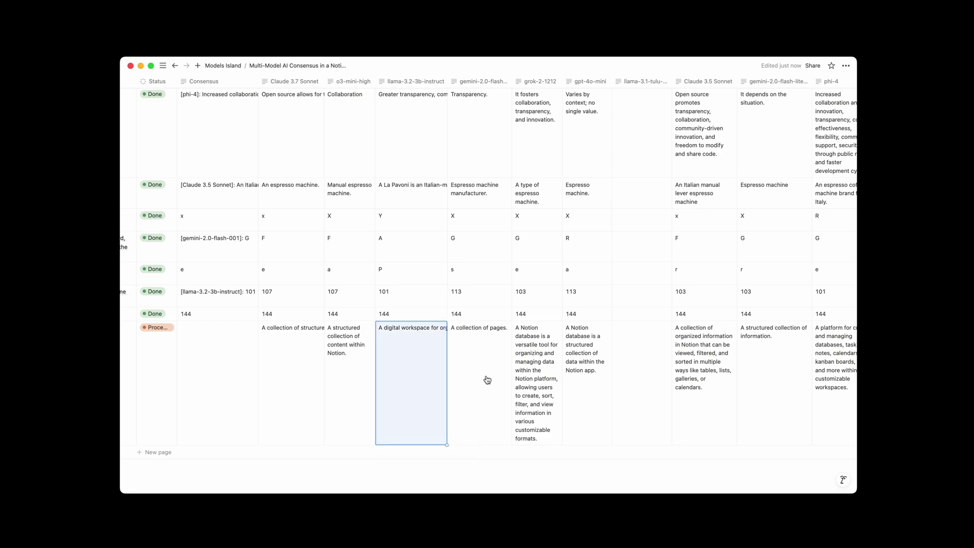
pyautogui.scroll(15, 486, 358)
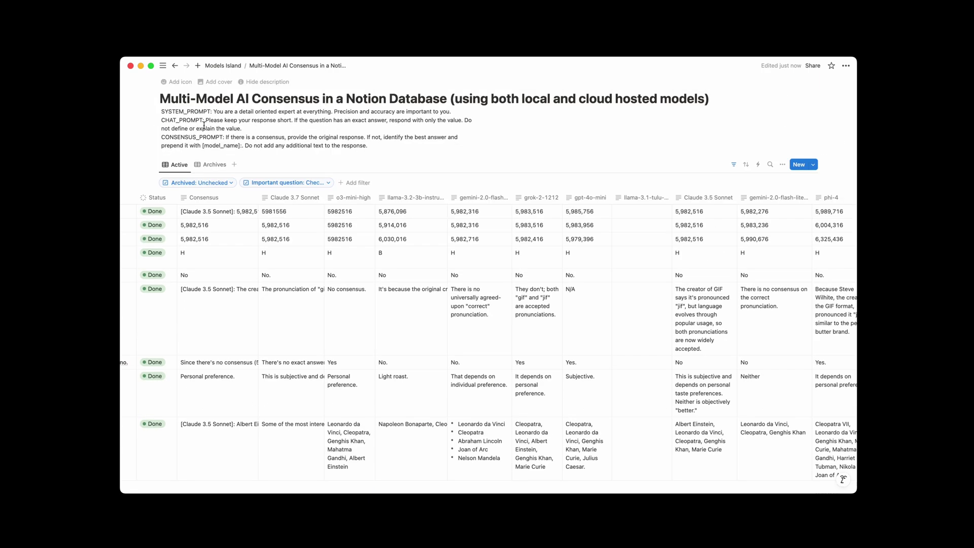
pyautogui.scroll(-15, 561, 366)
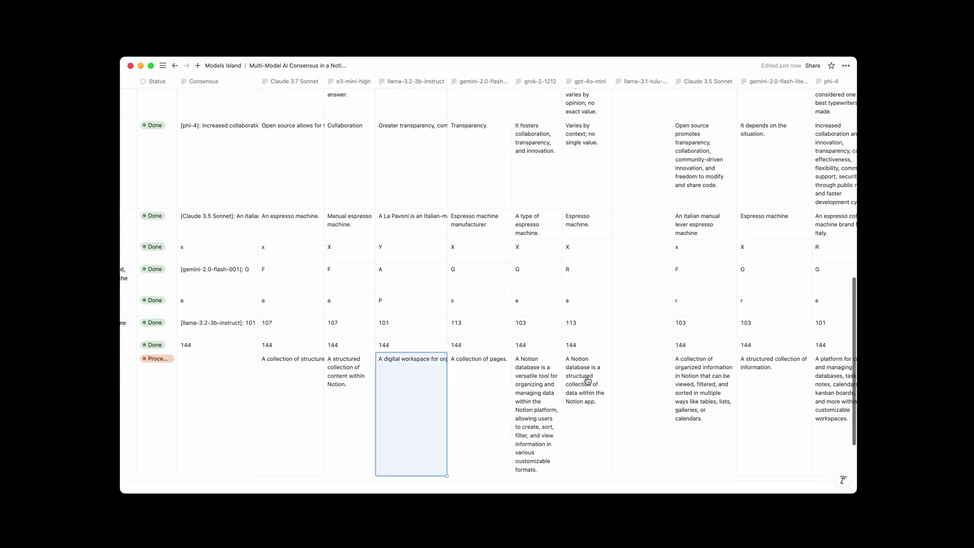
pyautogui.scroll(15, 584, 379)
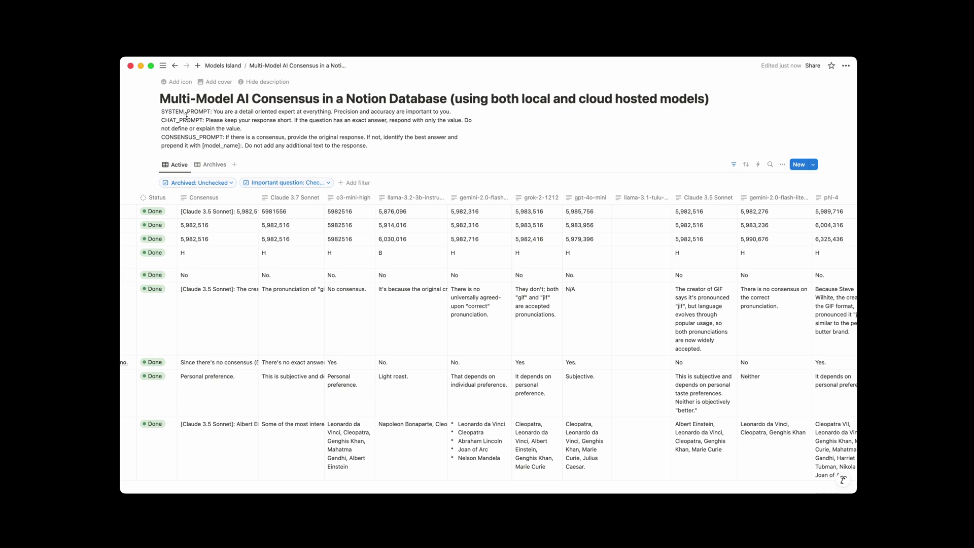
pyautogui.hscroll(-6, 213, 239)
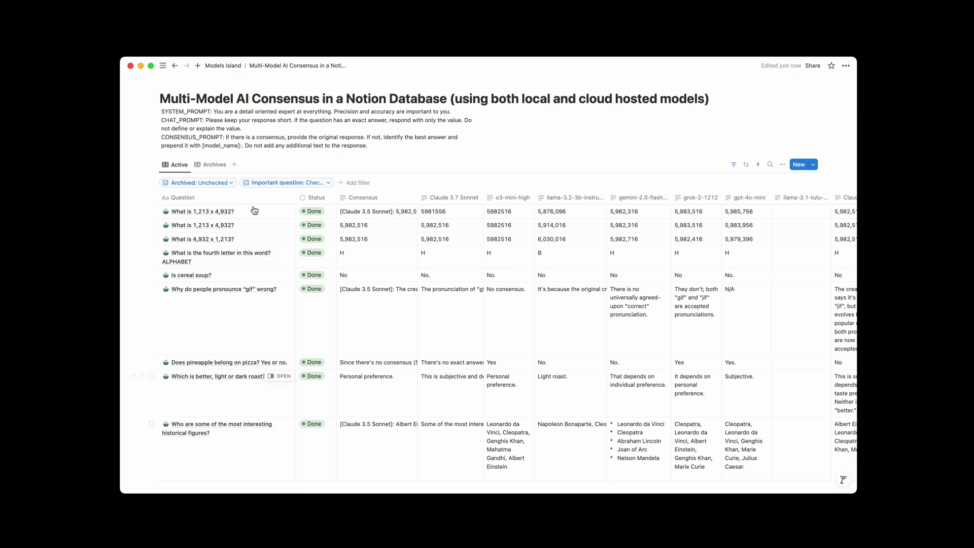
pyautogui.scroll(-10, 446, 364)
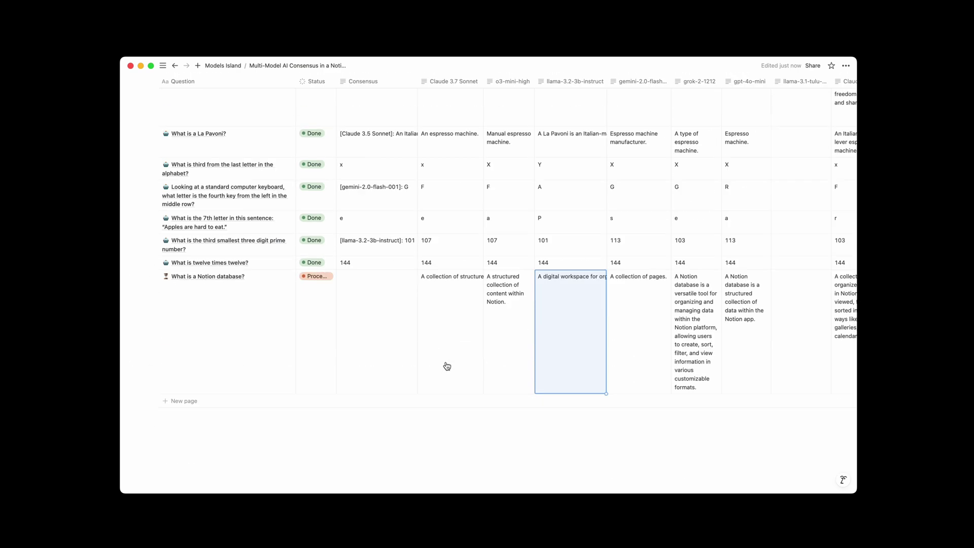
pyautogui.scroll(10, 447, 366)
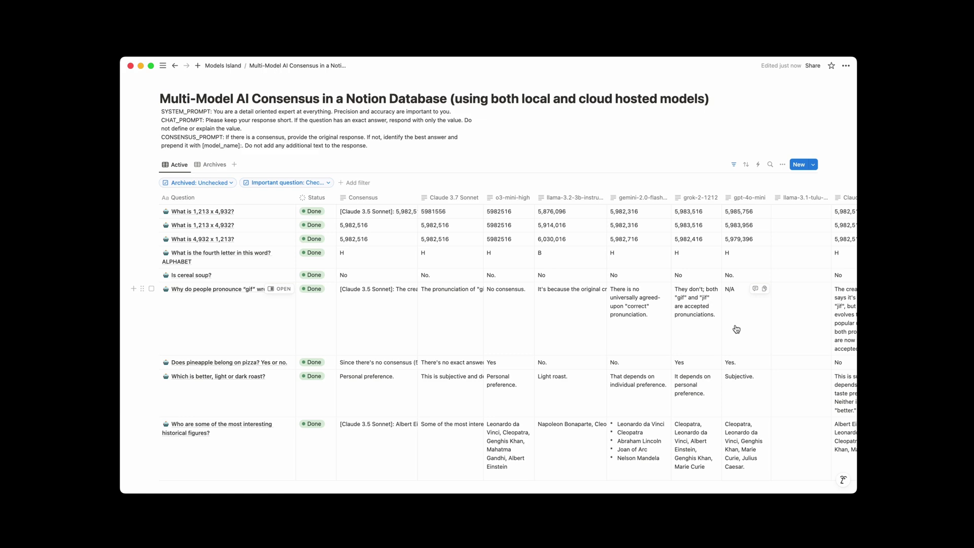
pyautogui.scroll(-10, 764, 360)
pyautogui.scroll(10, 764, 359)
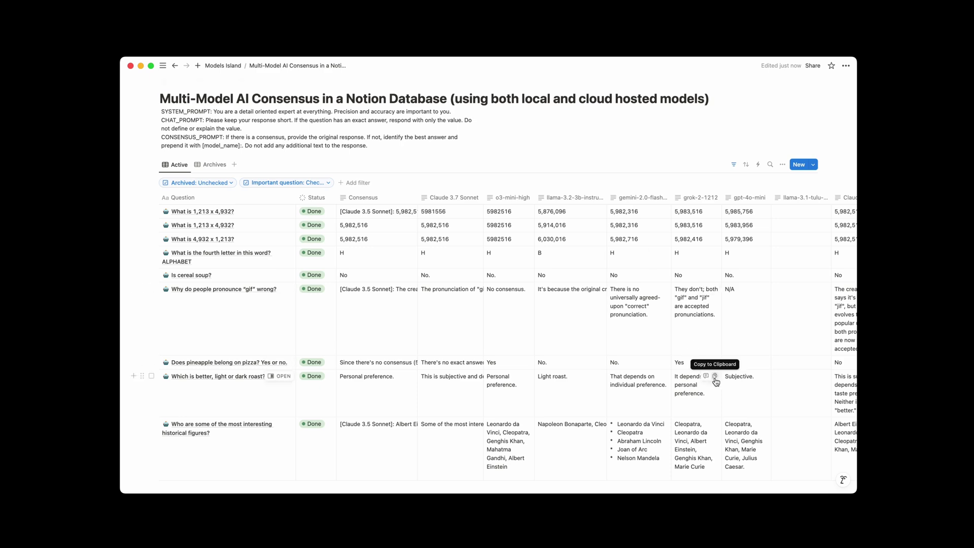
pyautogui.scroll(-5, 718, 374)
pyautogui.scroll(5, 553, 299)
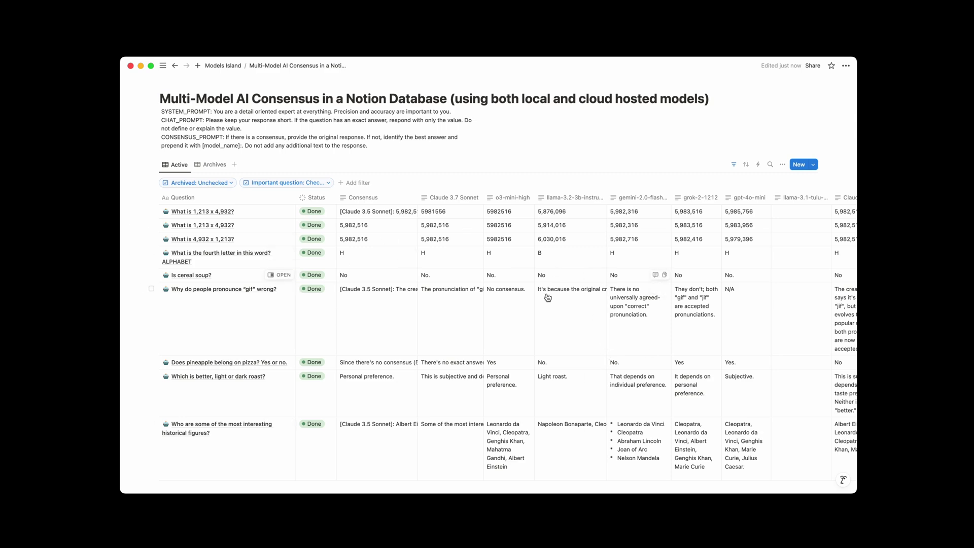
pyautogui.hscroll(7, 620, 416)
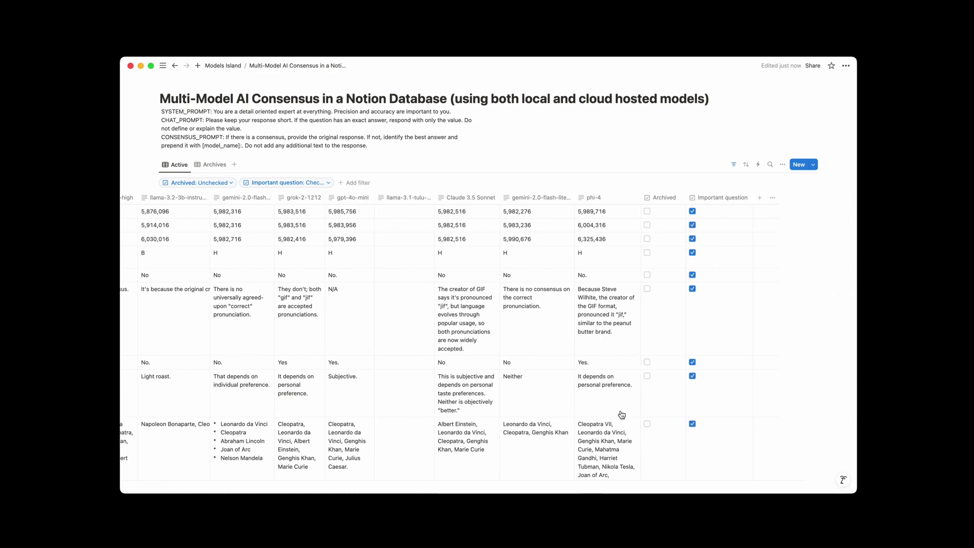
pyautogui.hscroll(-7, 620, 414)
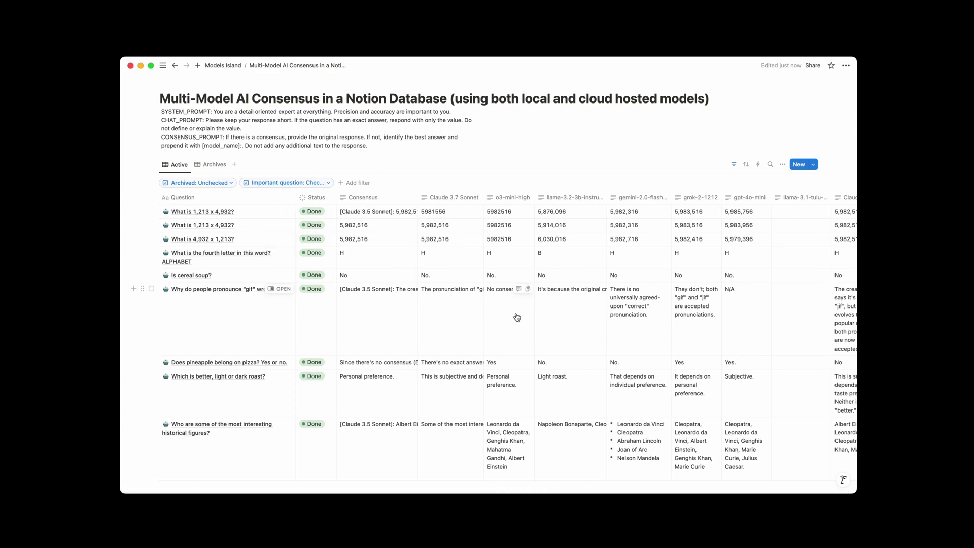
pyautogui.scroll(-15, 515, 341)
pyautogui.scroll(15, 516, 341)
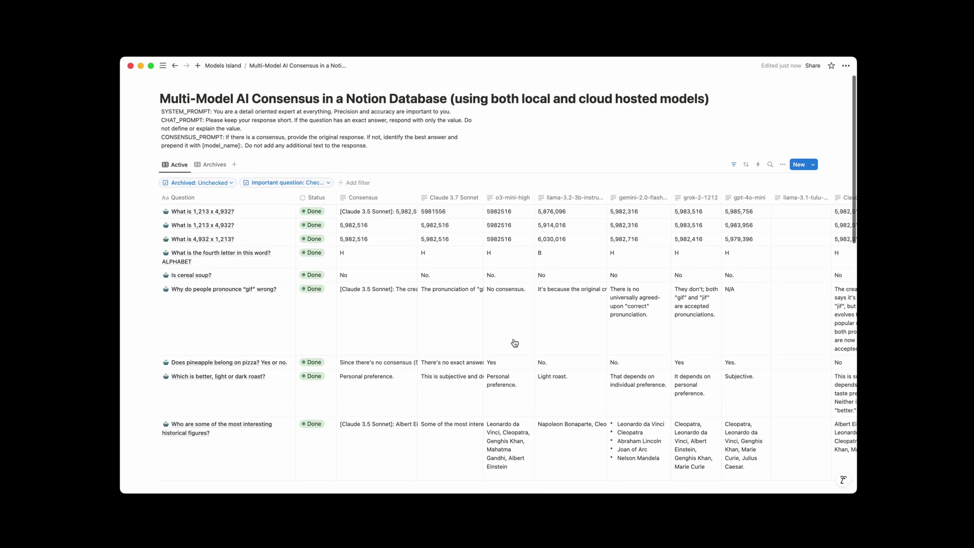